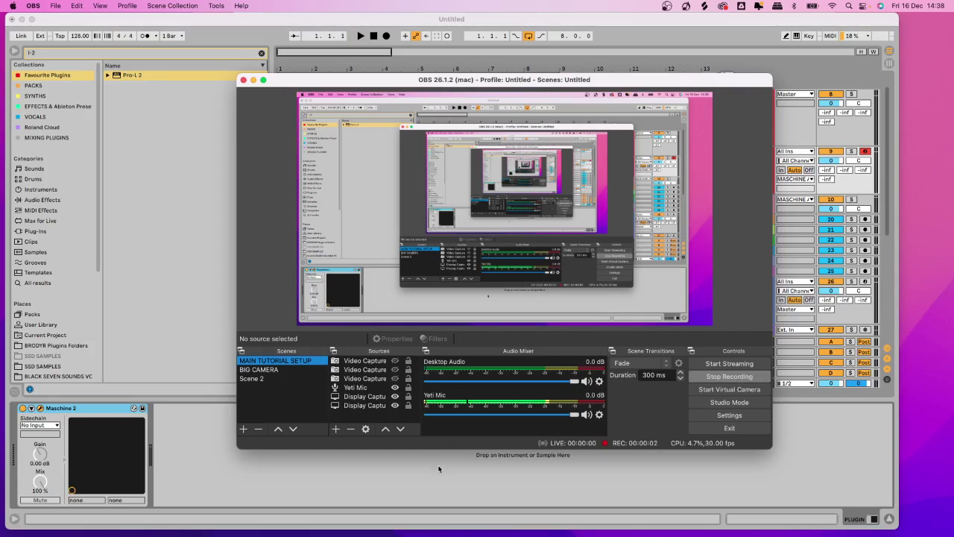
Switch to Ableton Live and look through the full list of sounds in Maschine's Drums group.
click(438, 468)
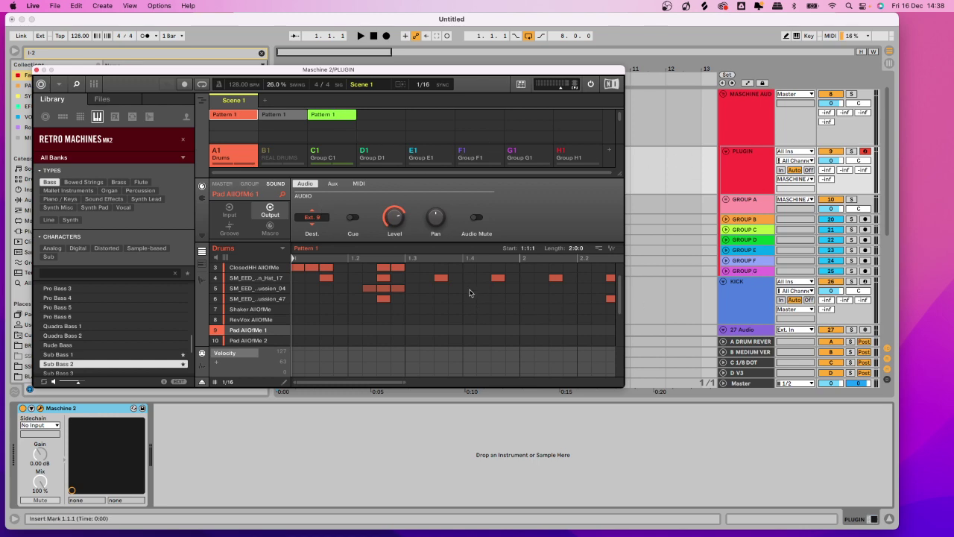
drag(282, 71, 288, 68)
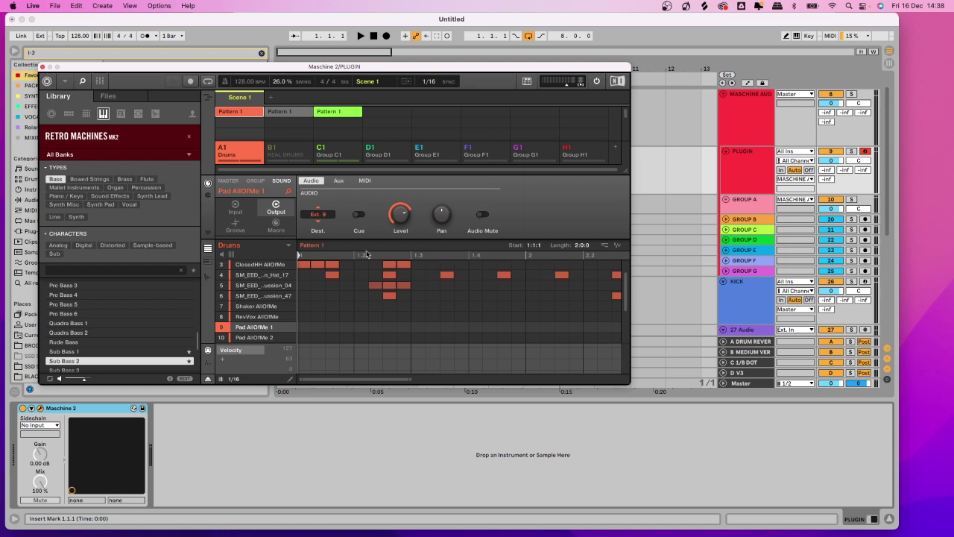
scroll(402, 301, up, 2)
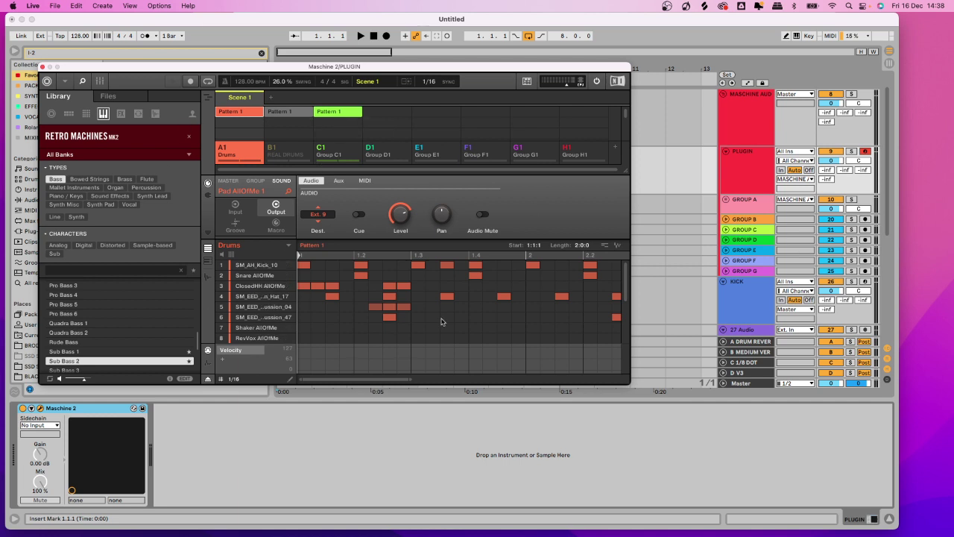
mouse_move(224, 307)
scroll(352, 292, down, 3)
scroll(348, 305, down, 5)
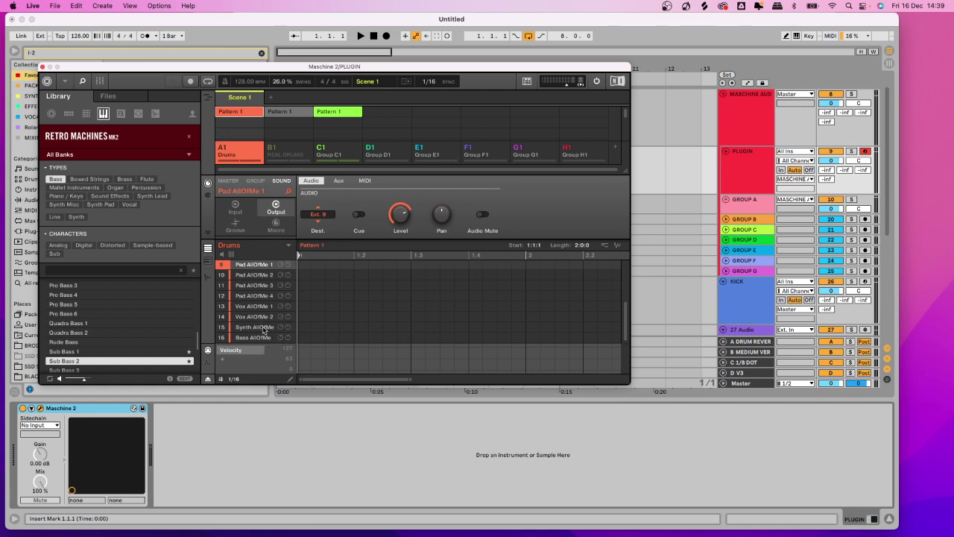
scroll(283, 328, up, 2)
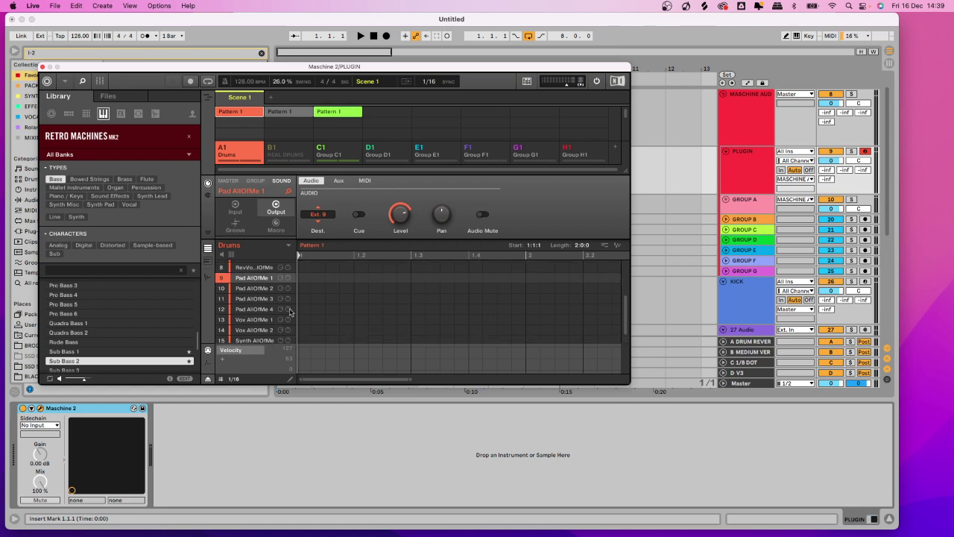
scroll(291, 312, down, 1)
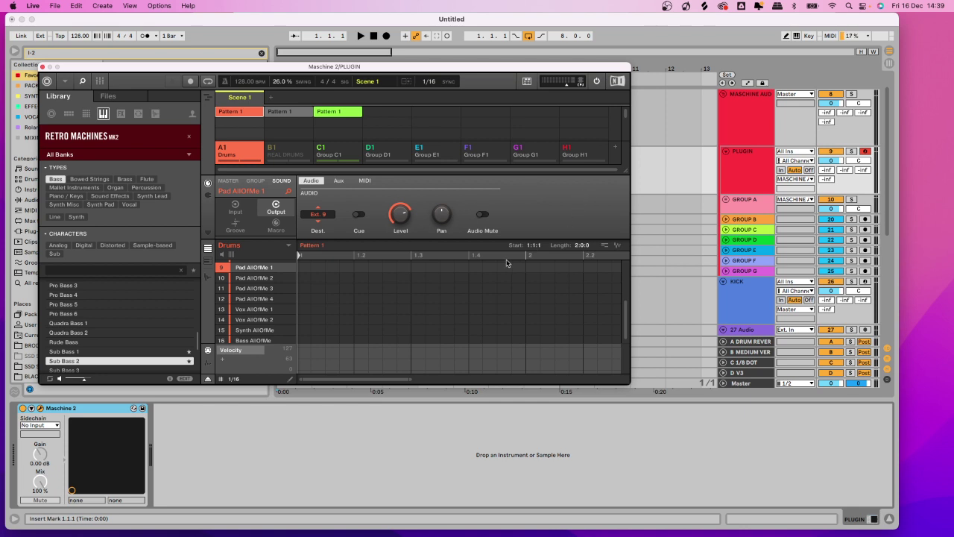
scroll(254, 320, up, 5)
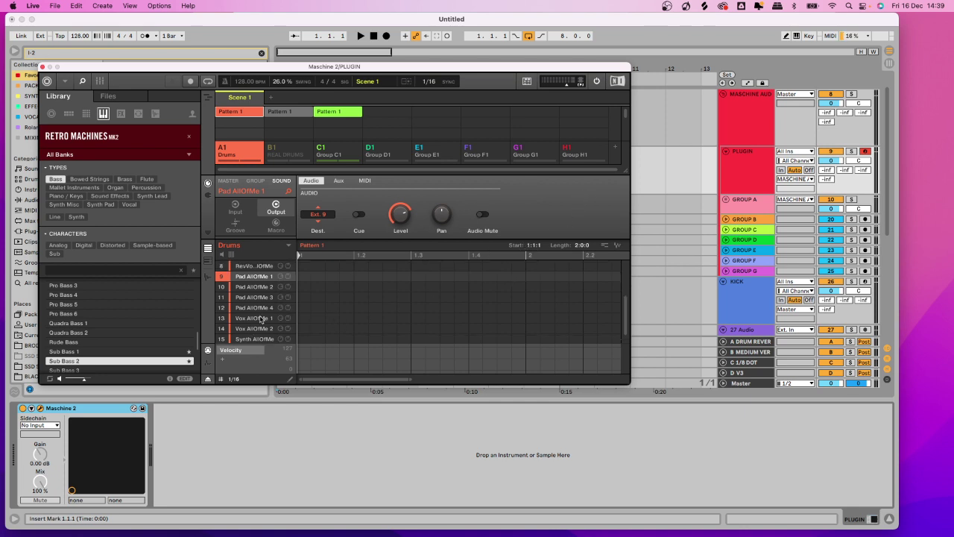
scroll(268, 308, up, 1)
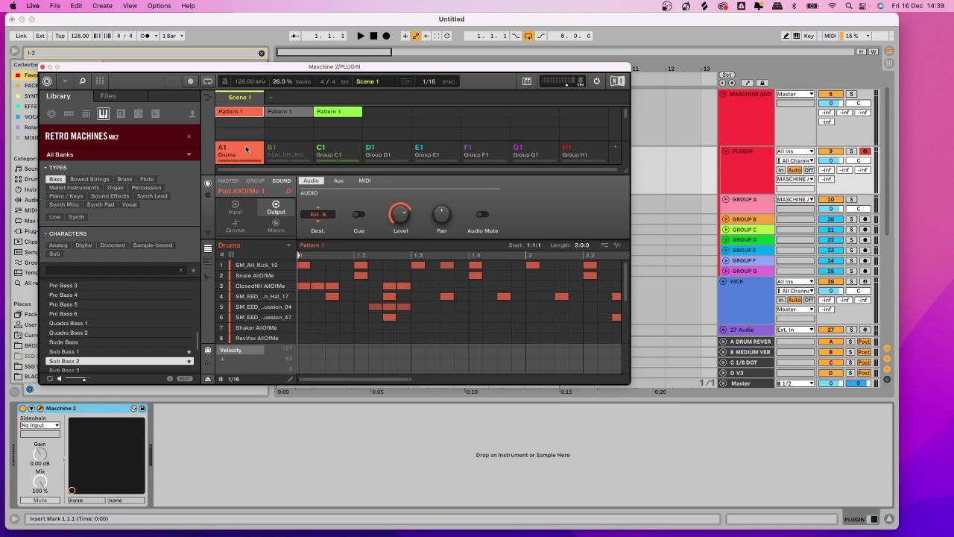
Select the SM_AH_Kick_10 sound in Maschine and unfold the GROUP A track to show its pad tracks.
click(253, 266)
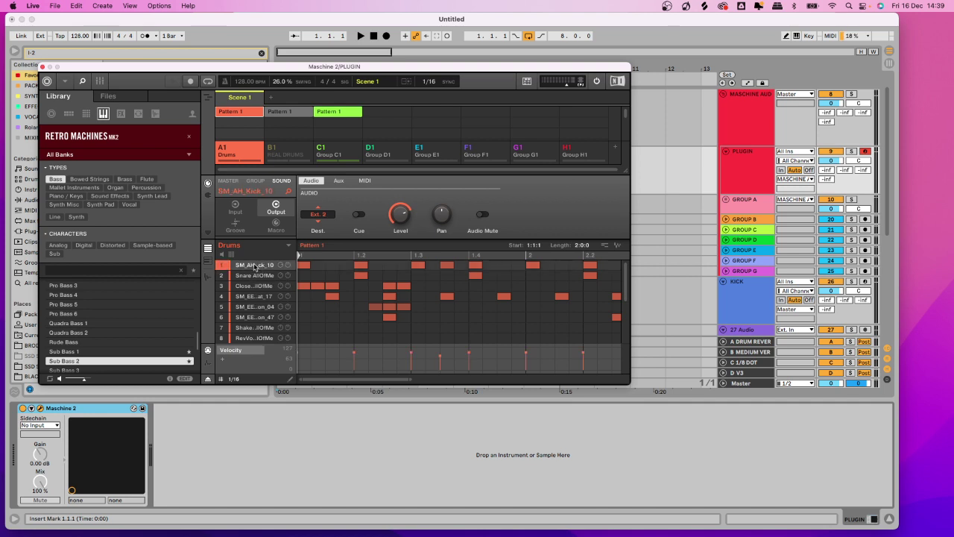
click(726, 200)
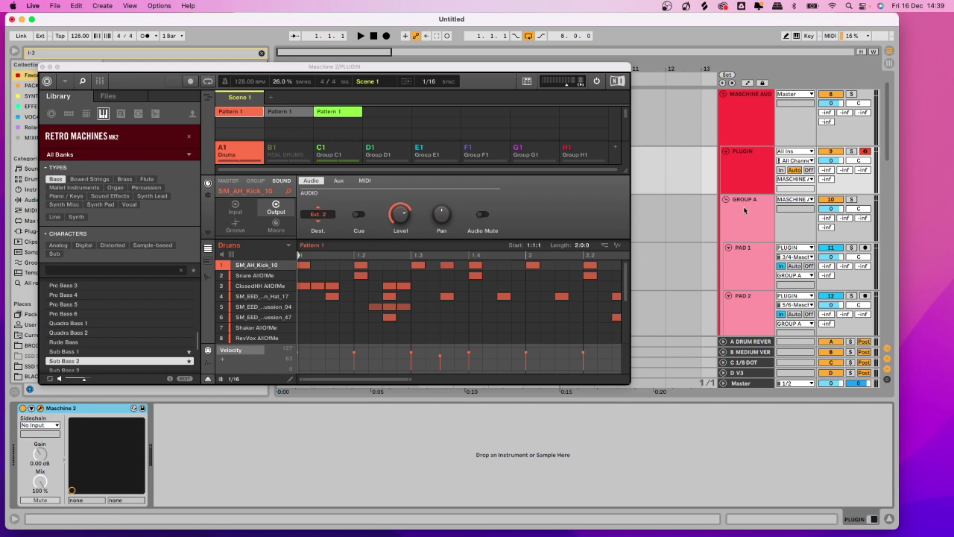
scroll(746, 209, down, 2)
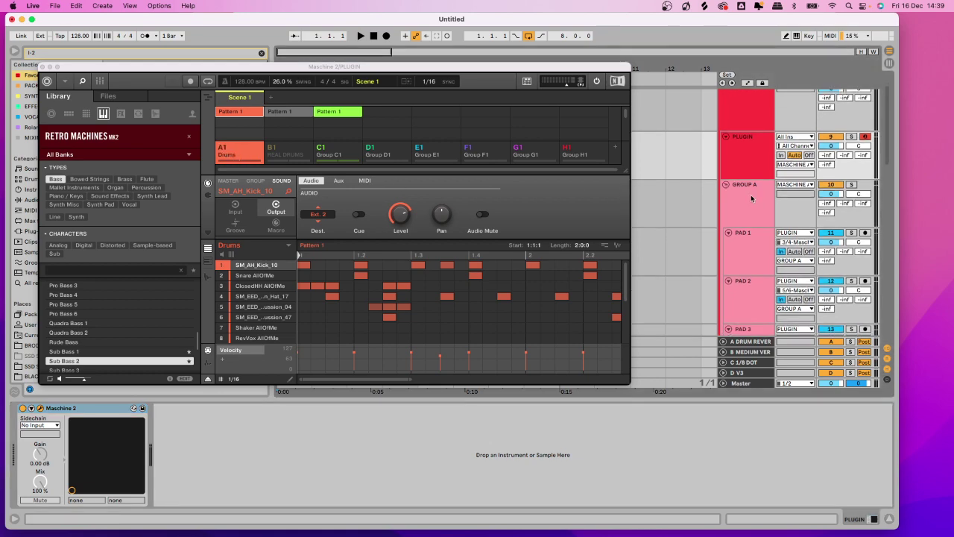
scroll(752, 198, down, 6)
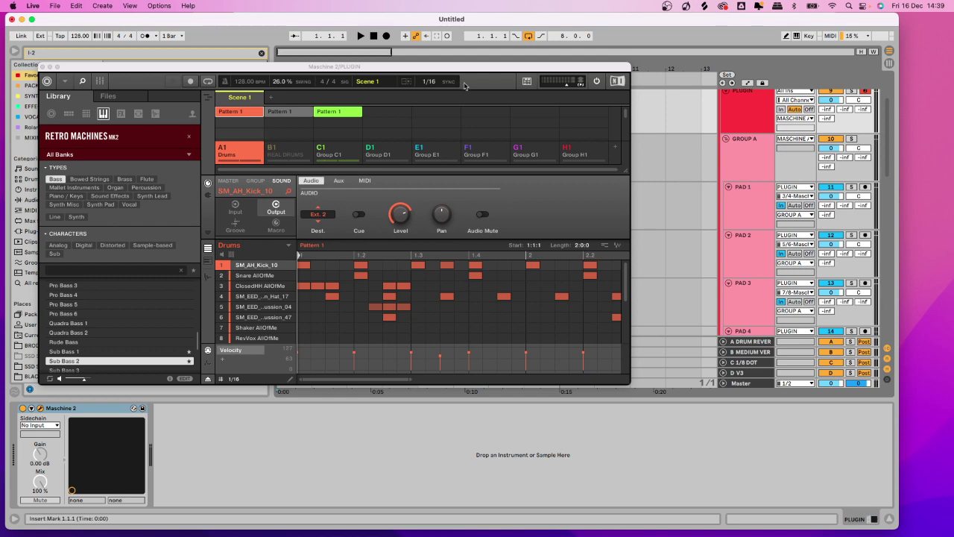
Reposition the Maschine window, start playback and solo the PAD 1 track.
drag(454, 67, 440, 73)
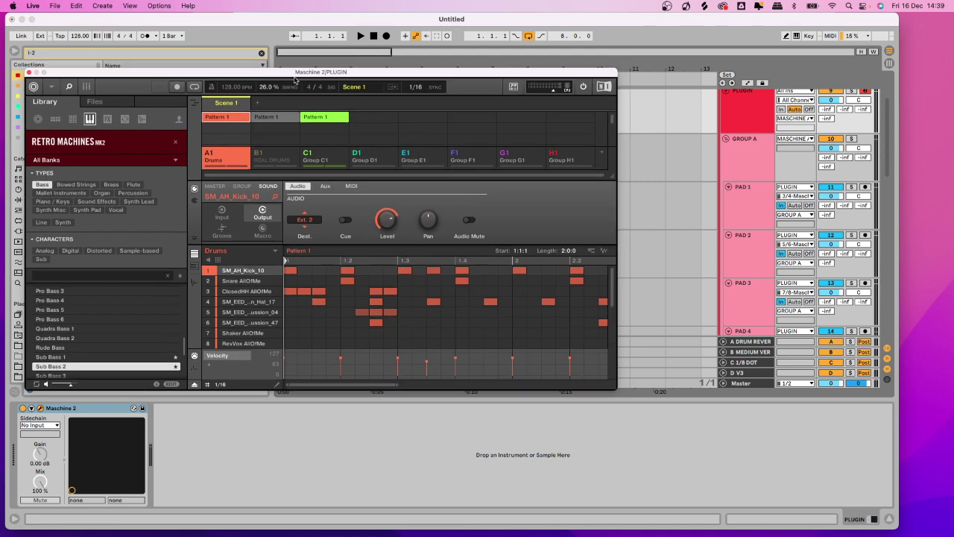
drag(296, 75, 293, 69)
key(space)
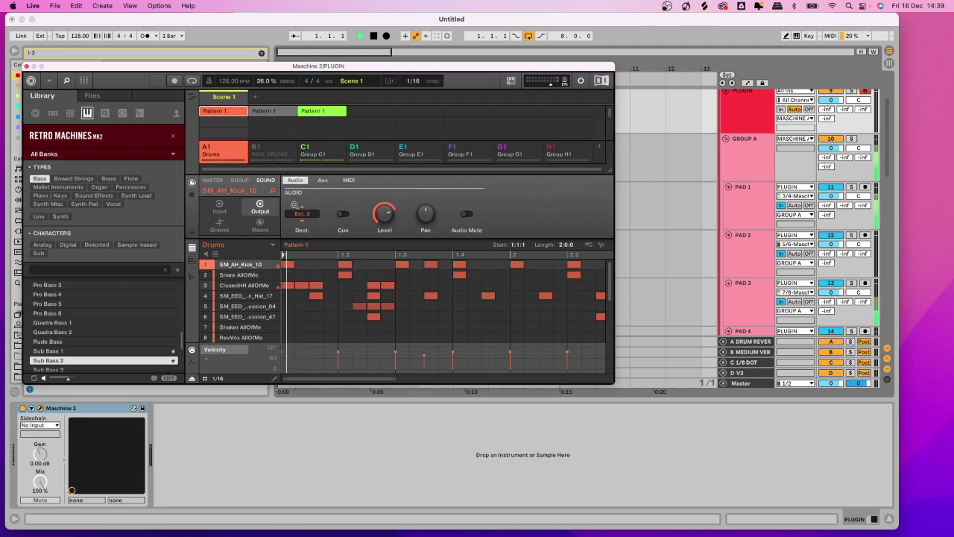
click(851, 186)
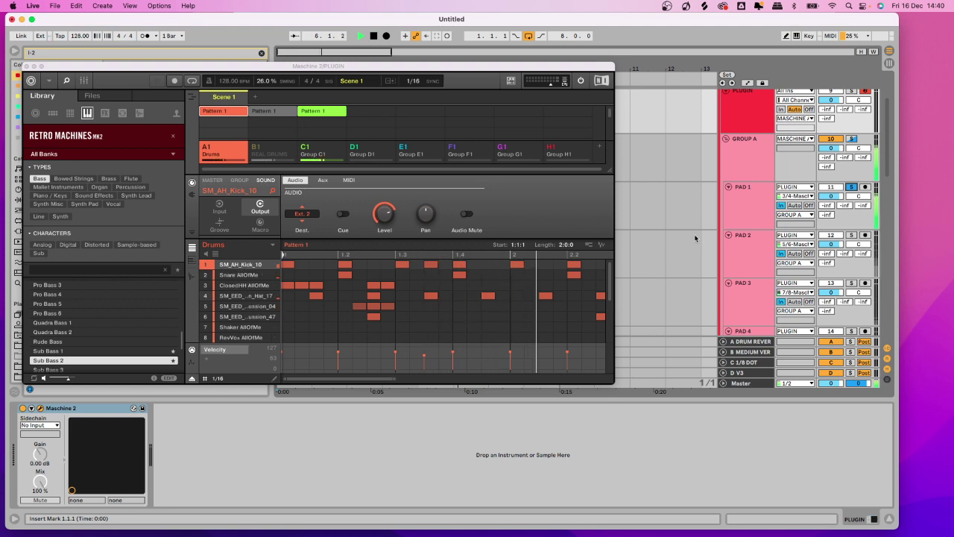
Solo the PAD 2 and PAD 3 tracks in turn, selecting the matching snare and closed hi-hat sounds in Maschine.
click(851, 235)
click(227, 275)
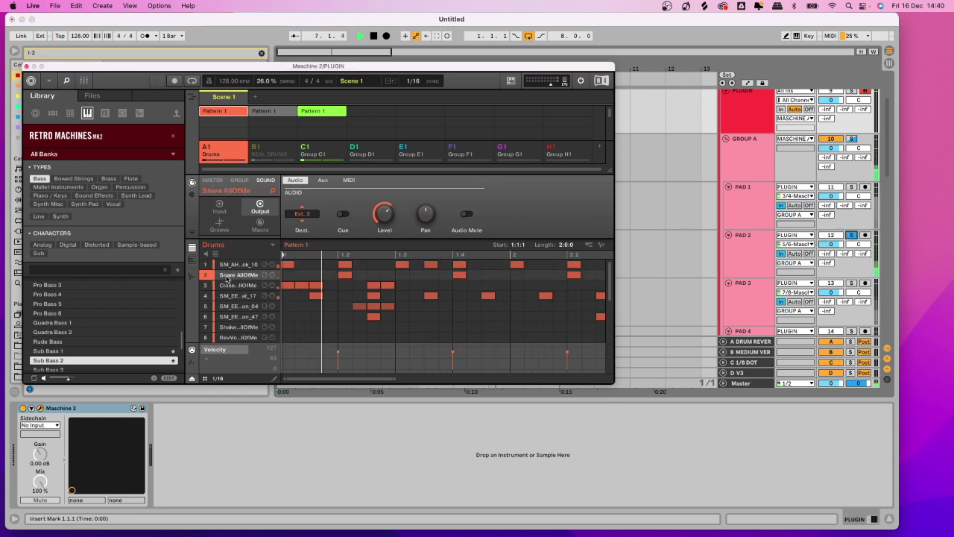
click(853, 283)
click(243, 286)
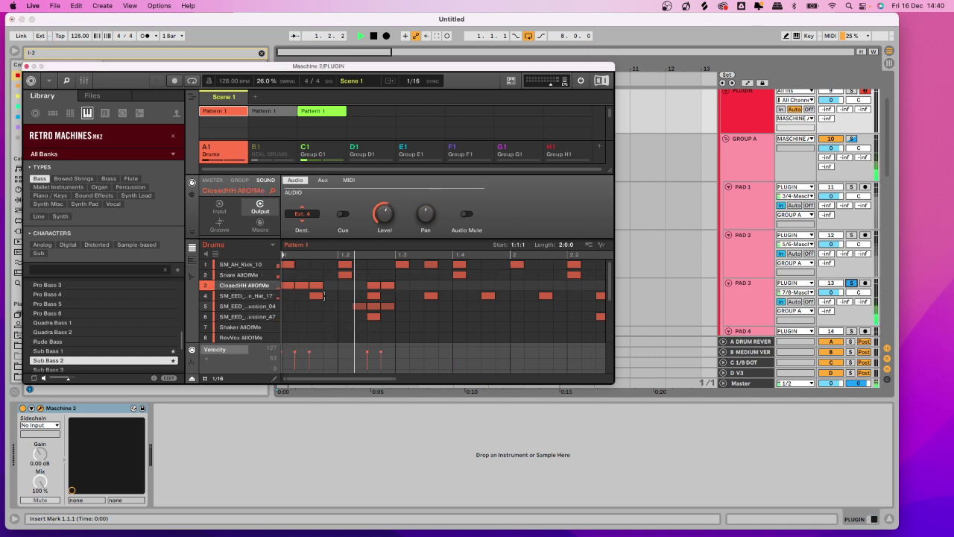
Check the output destinations of the remaining Drums sounds, from SM_EED Hat_17 through Pad AllOfMe 2, against the pad tracks.
scroll(323, 295, down, 1)
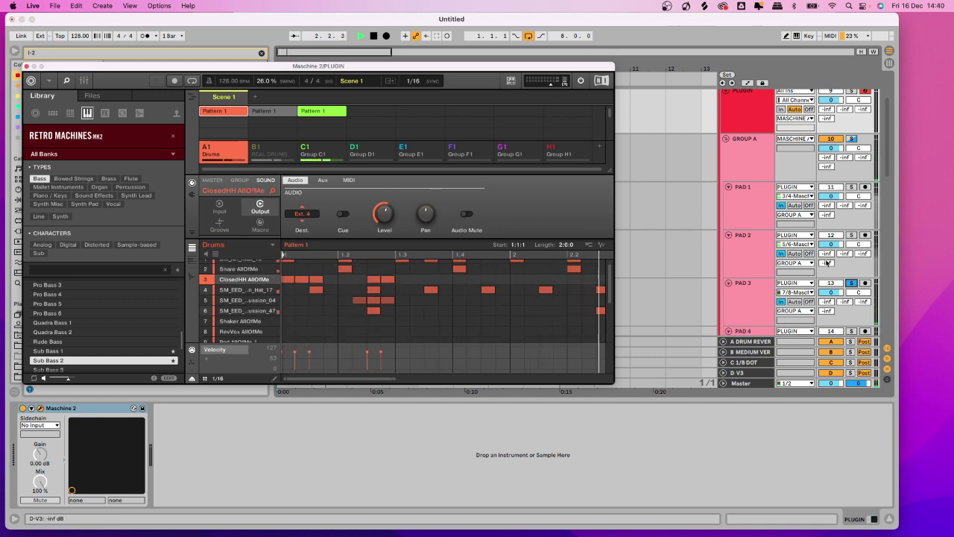
scroll(844, 266, down, 2)
scroll(780, 243, down, 4)
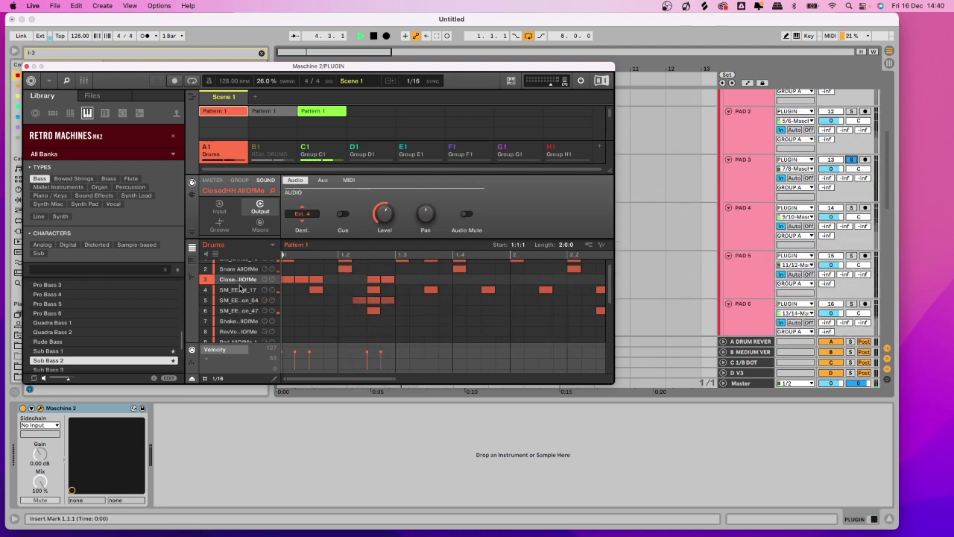
click(237, 291)
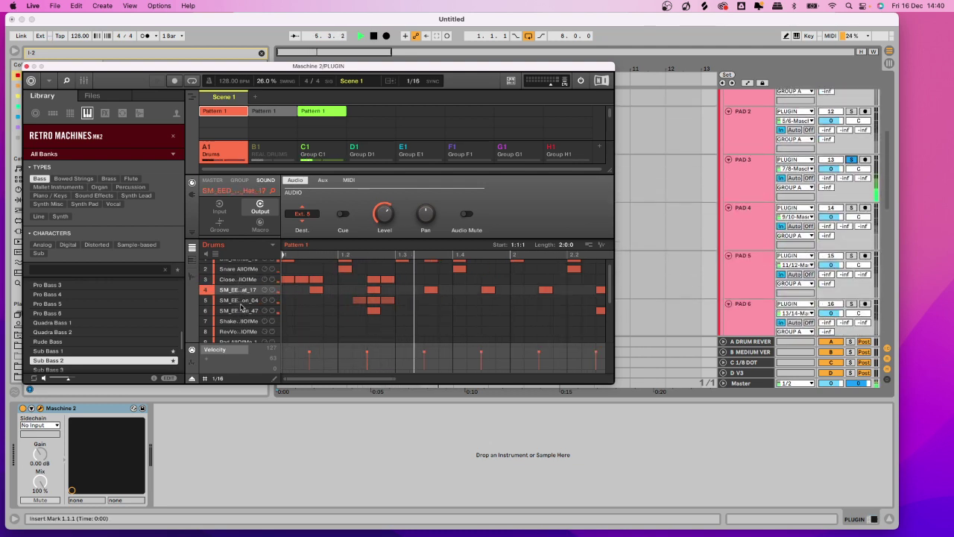
click(241, 311)
click(244, 320)
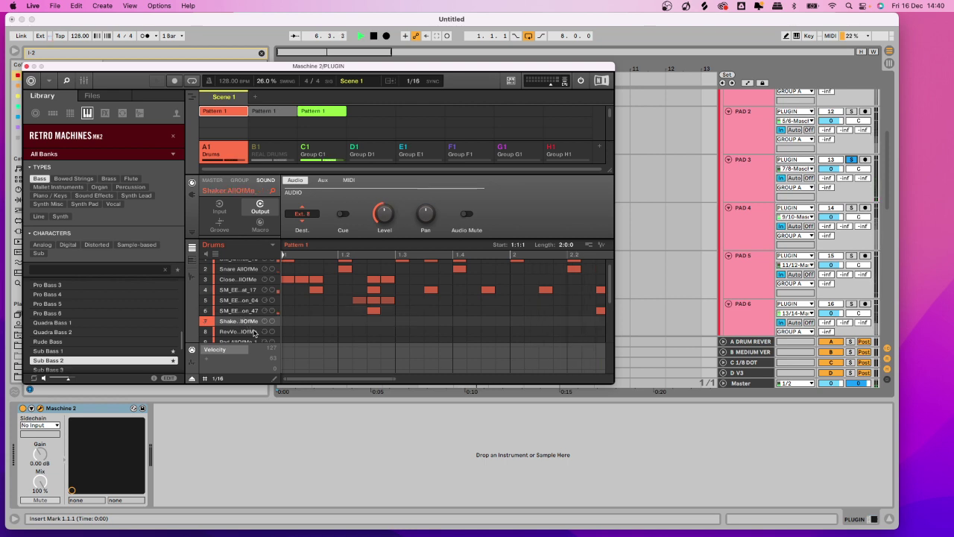
click(249, 332)
click(249, 339)
scroll(246, 328, down, 1)
click(245, 337)
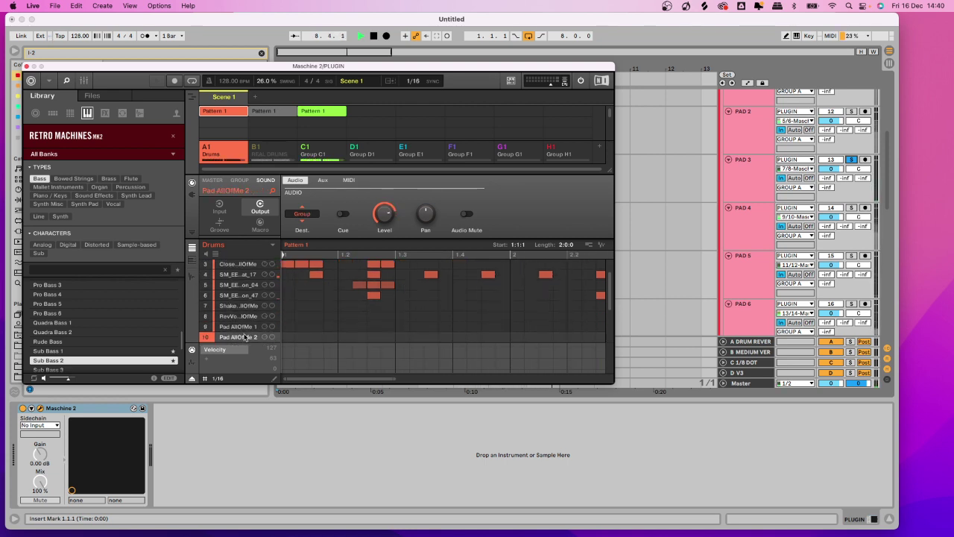
click(223, 328)
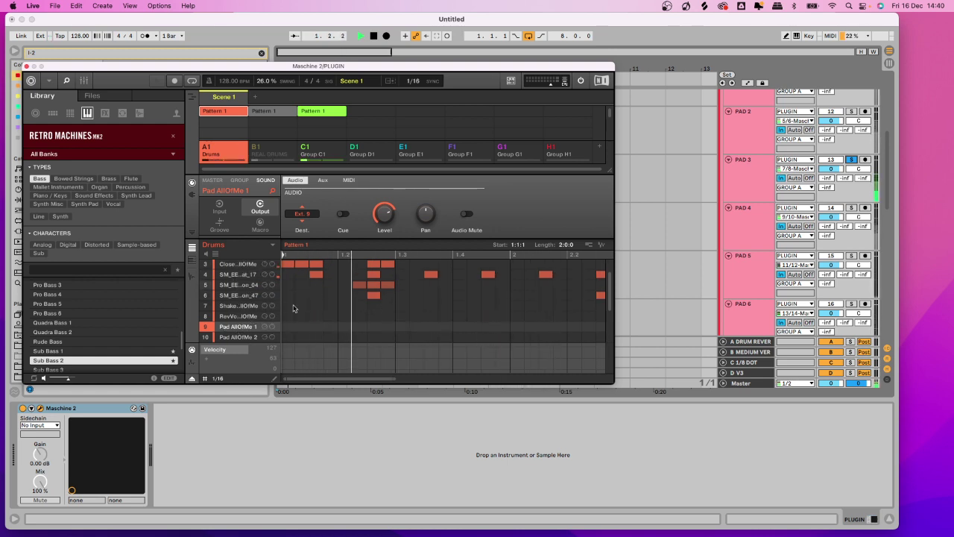
scroll(735, 260, down, 1)
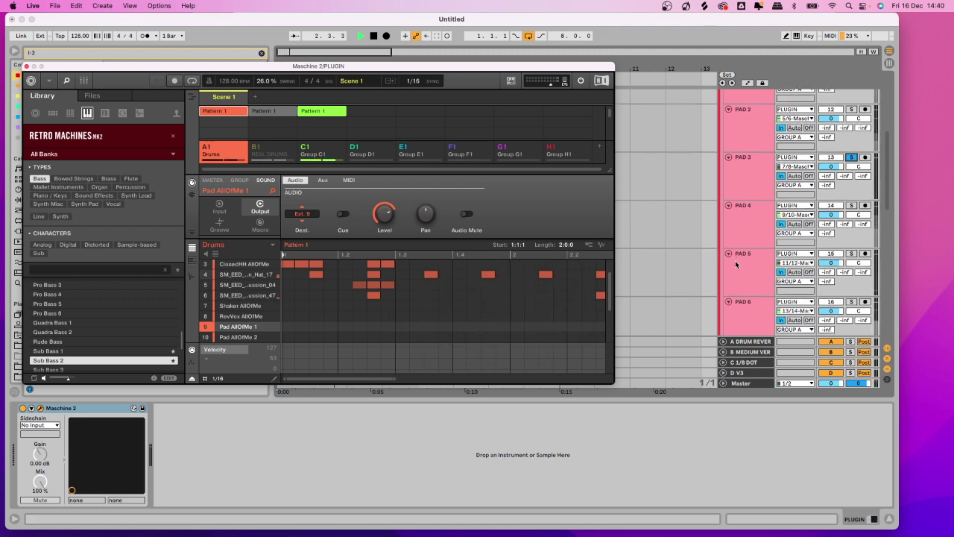
Step through Maschine groups B1, C1 and D1, and fold the GROUP A track.
click(275, 150)
click(328, 152)
click(372, 152)
scroll(736, 139, up, 5)
click(726, 93)
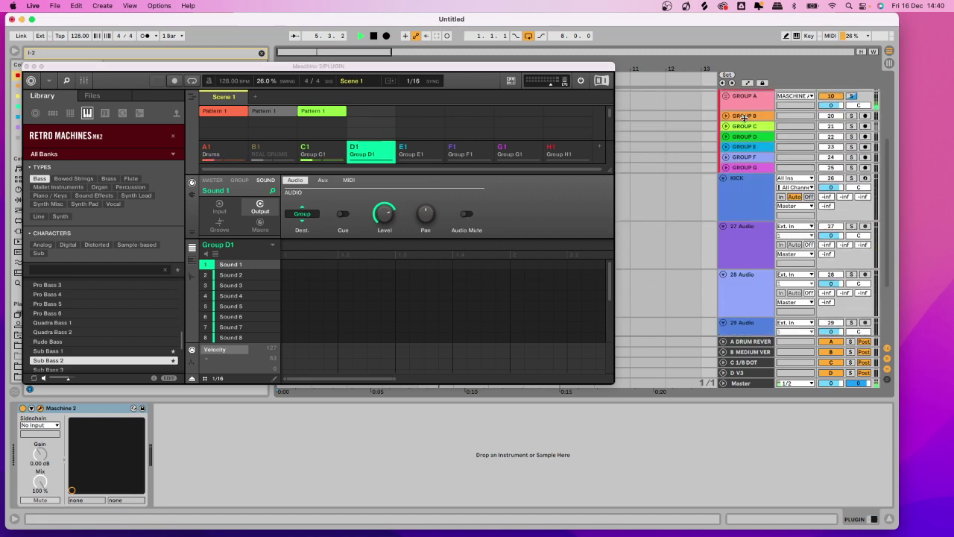
scroll(746, 127, up, 3)
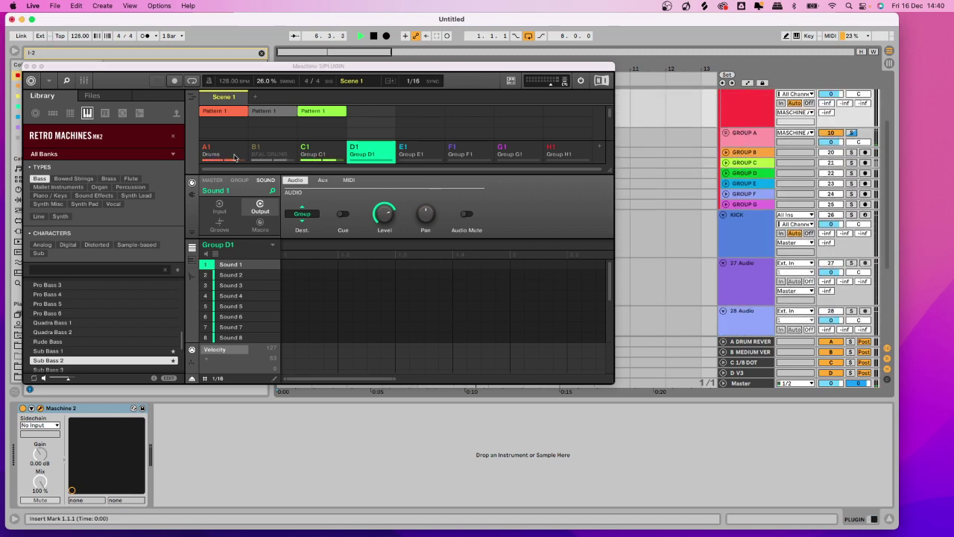
Match Maschine's Drums group to the GROUP A track and REAL DRUMS to GROUP B, unfolding the GROUP B track.
click(235, 158)
click(765, 140)
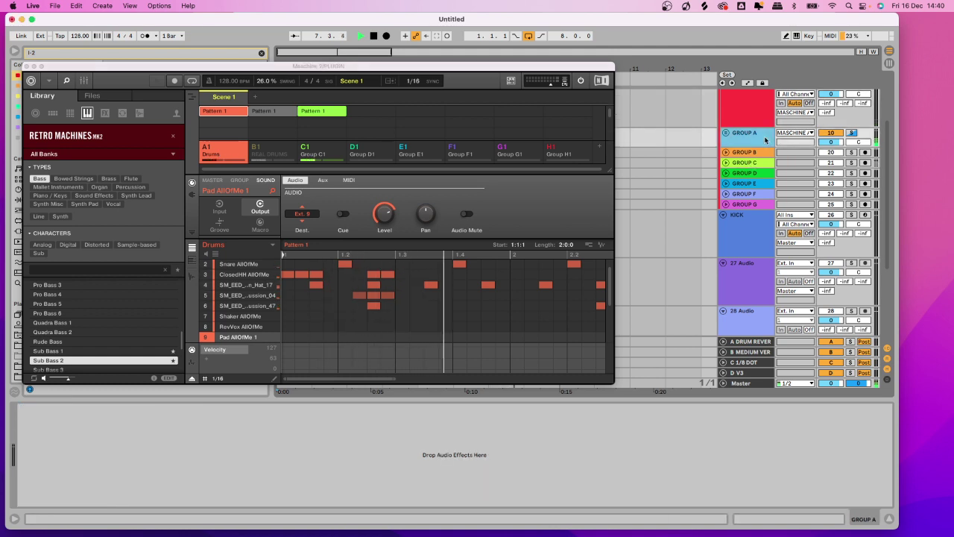
click(273, 156)
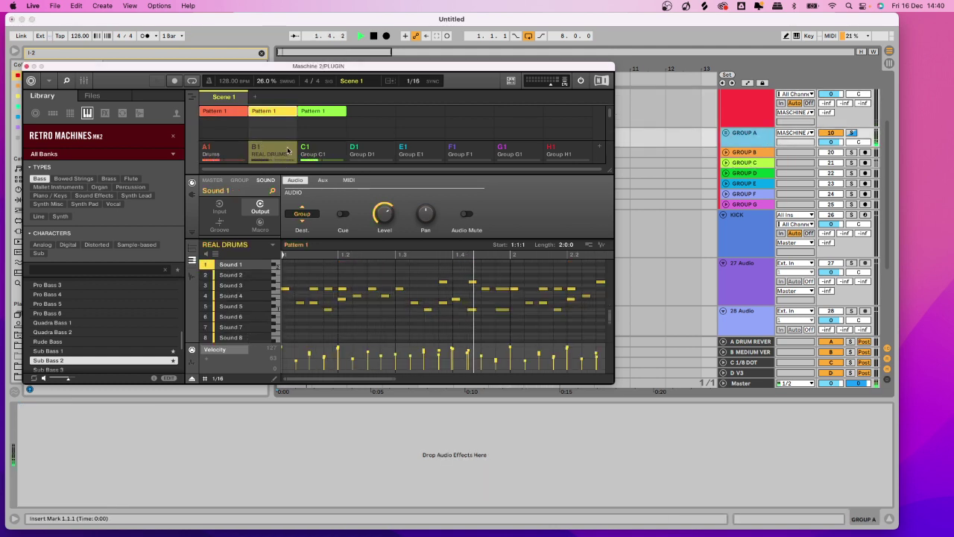
click(745, 152)
click(726, 152)
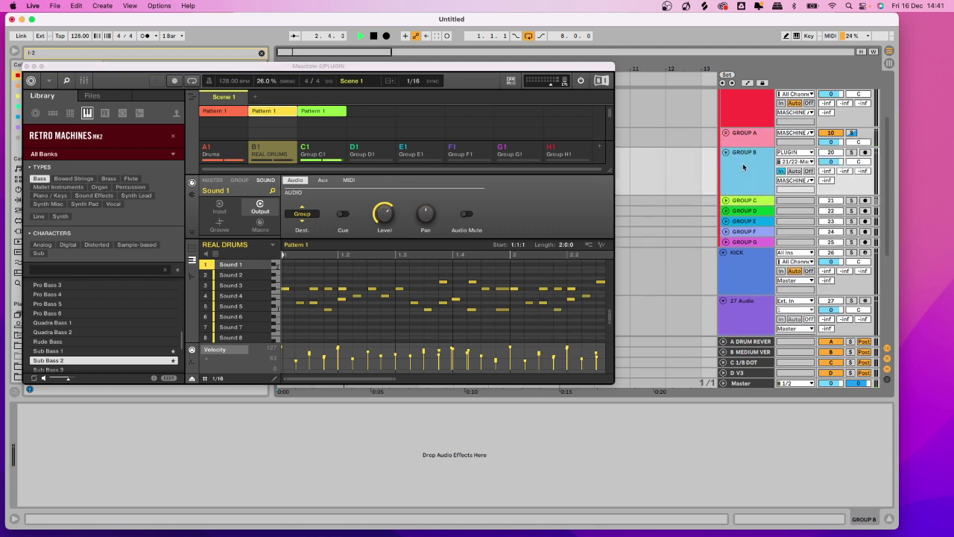
Match Maschine groups C1 and D1 to the GROUP C and GROUP D tracks by selecting each pair.
click(319, 152)
click(319, 152)
click(754, 200)
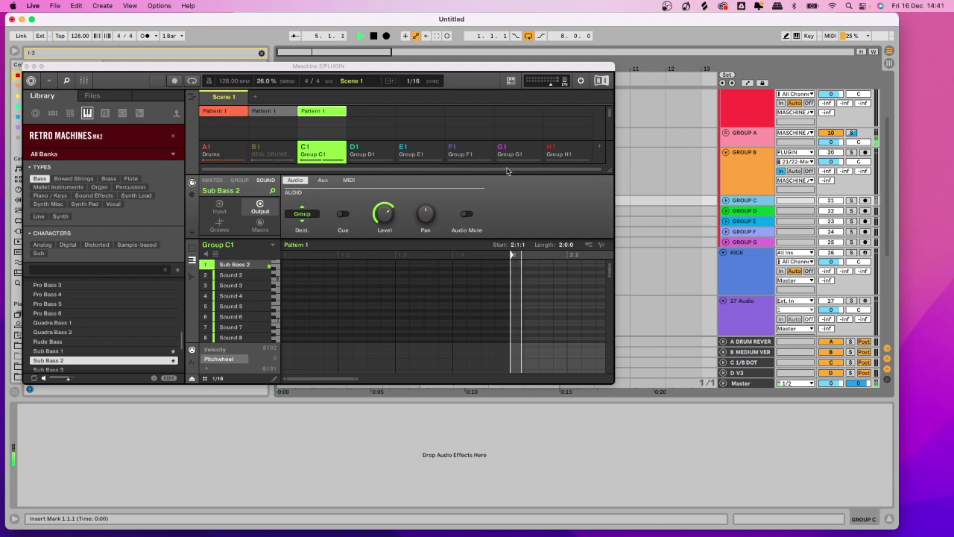
click(760, 212)
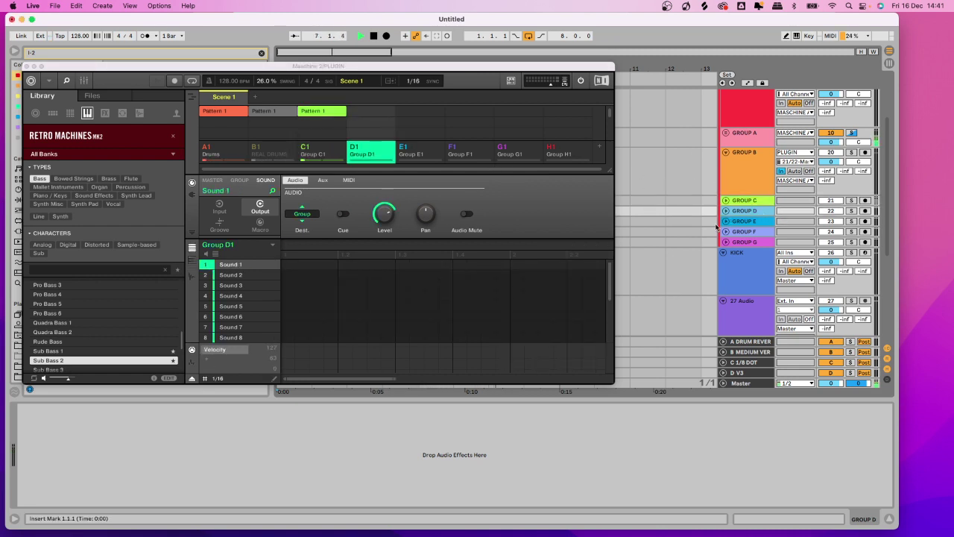
scroll(728, 220, up, 4)
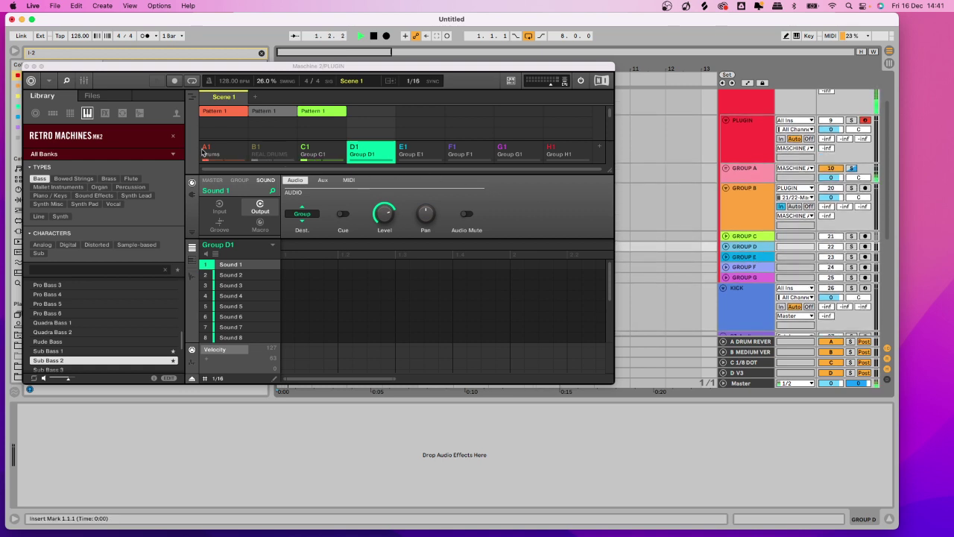
Select the Drums group in Maschine again.
click(228, 158)
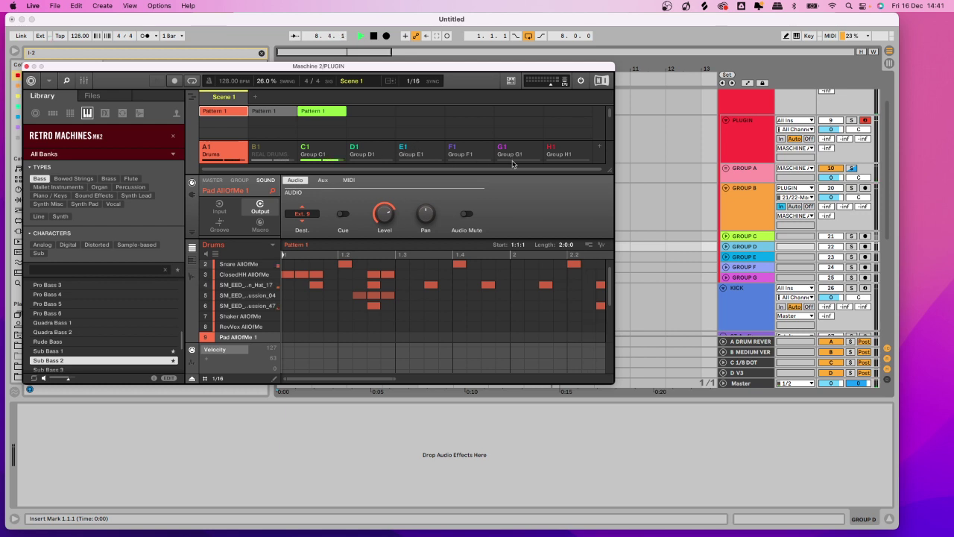
scroll(710, 195, down, 1)
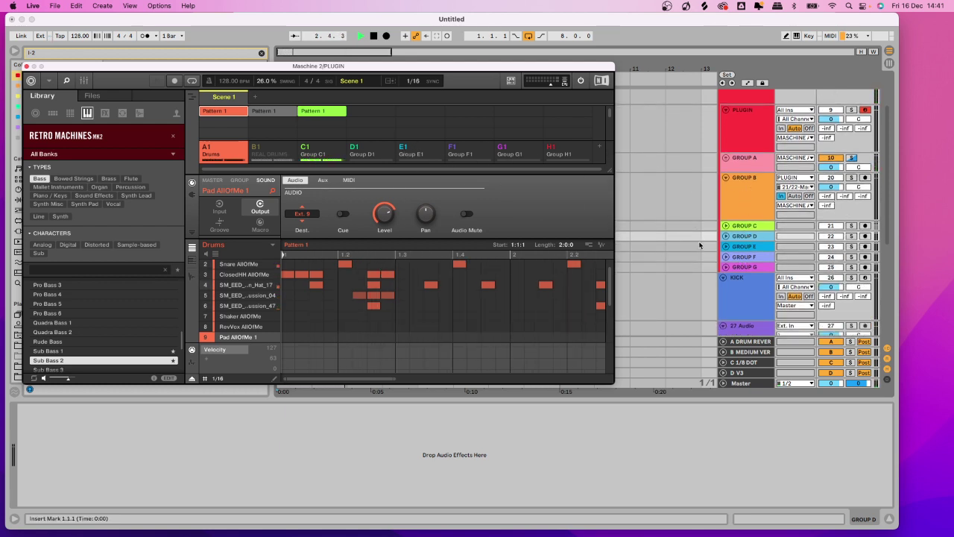
scroll(712, 227, up, 1)
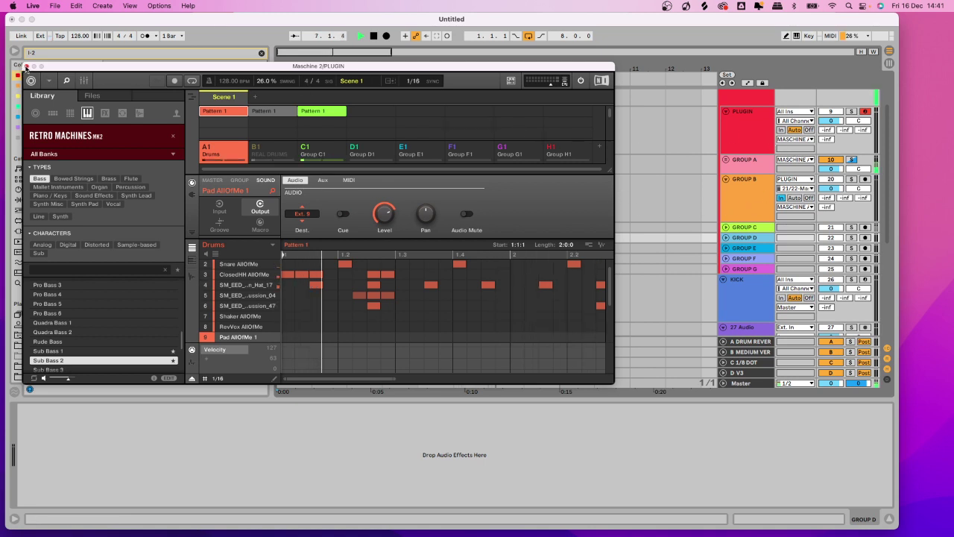
Select the PLUGIN track and restart playback from the beginning.
click(746, 123)
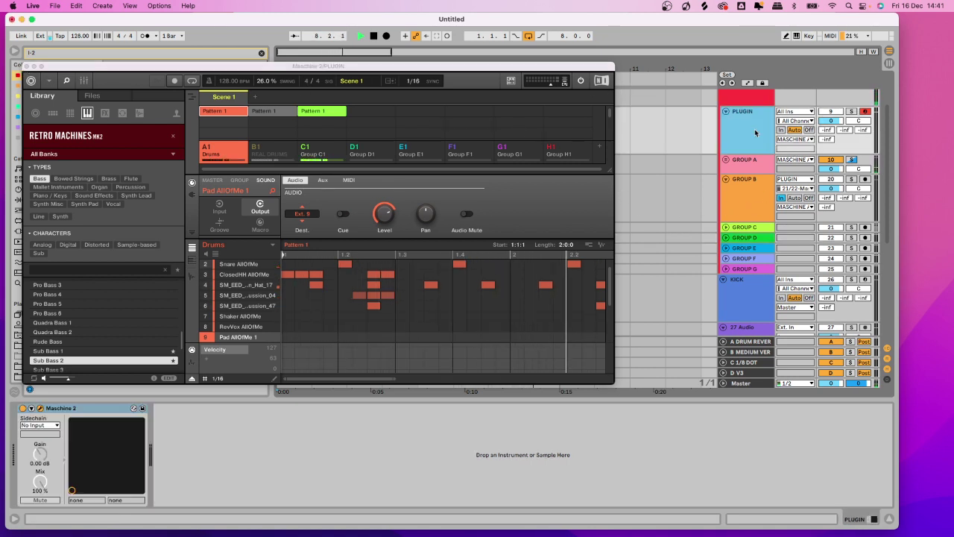
scroll(753, 149, up, 1)
key(space)
key(space)
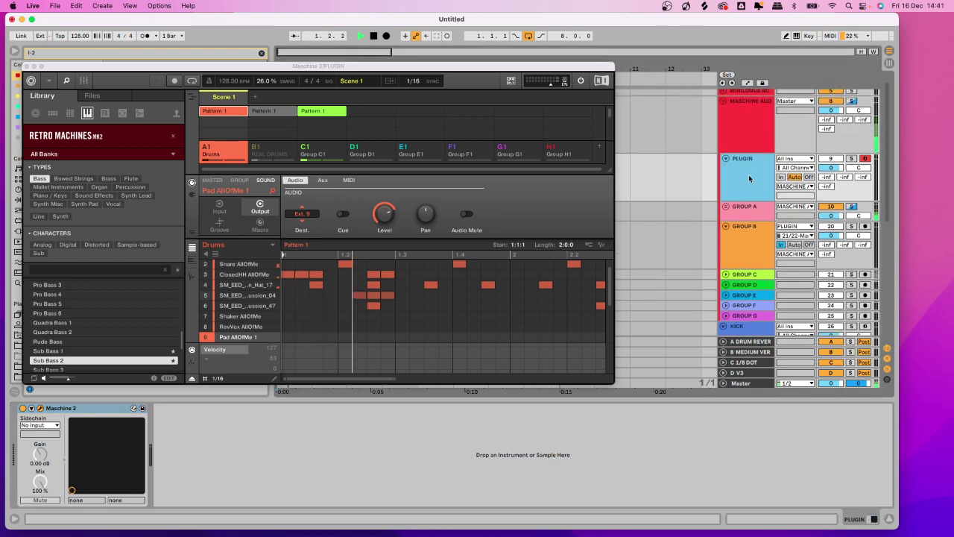
Close the Maschine 2 window and reopen it from the PLUGIN track's device.
click(27, 65)
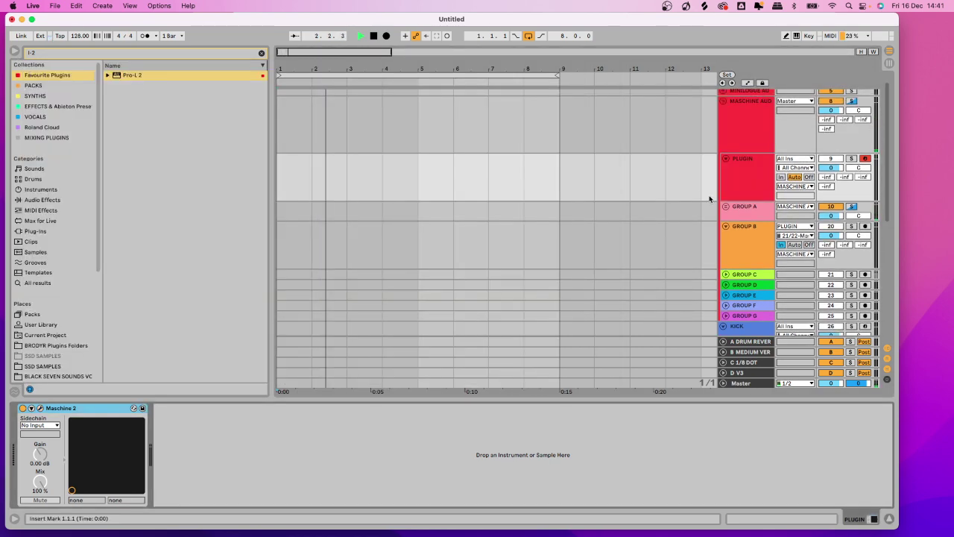
click(40, 409)
click(755, 178)
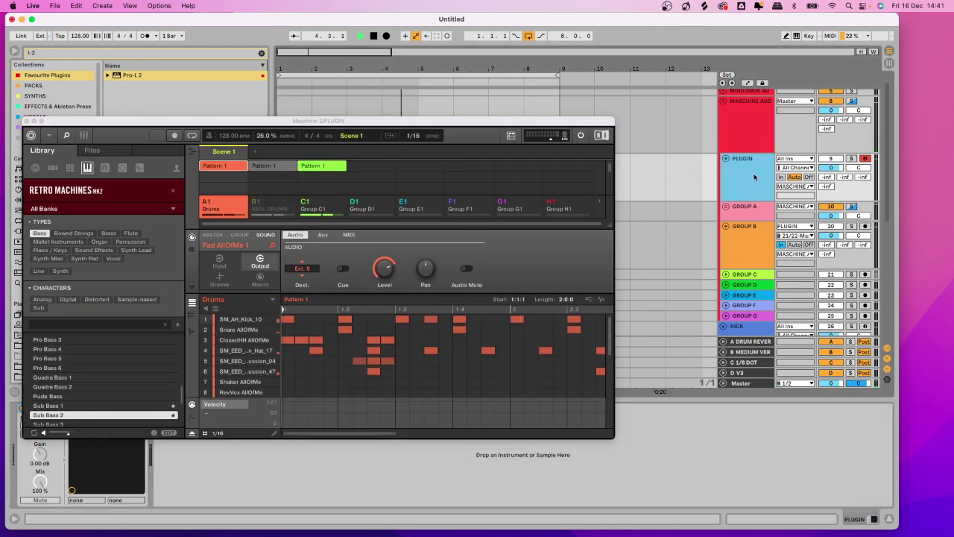
Unfold the GROUP A track and select its PAD 1 track.
click(731, 211)
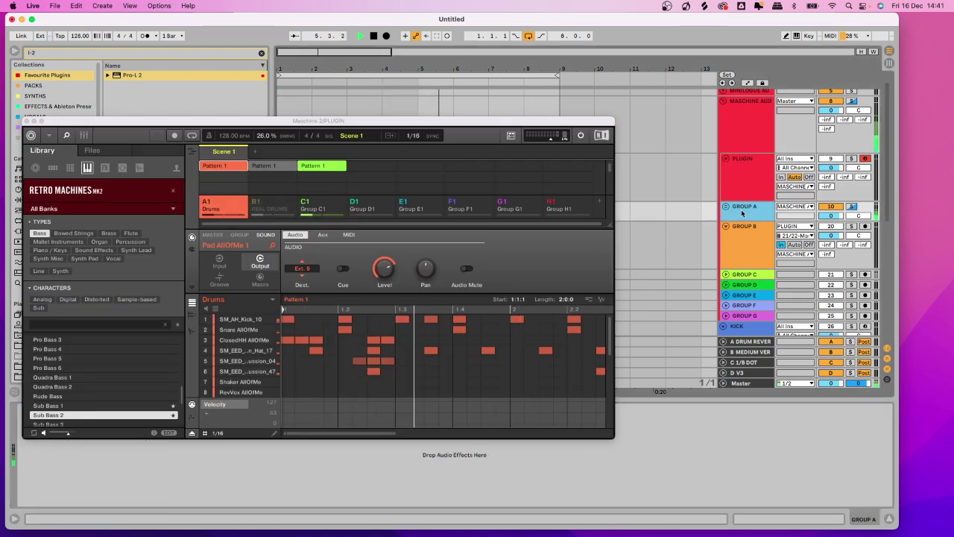
click(727, 206)
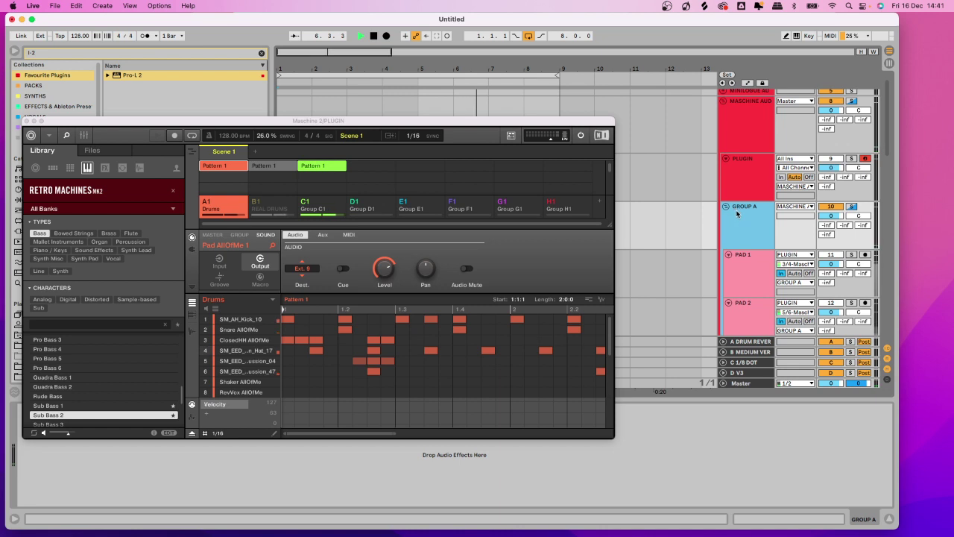
scroll(746, 218, down, 3)
click(746, 210)
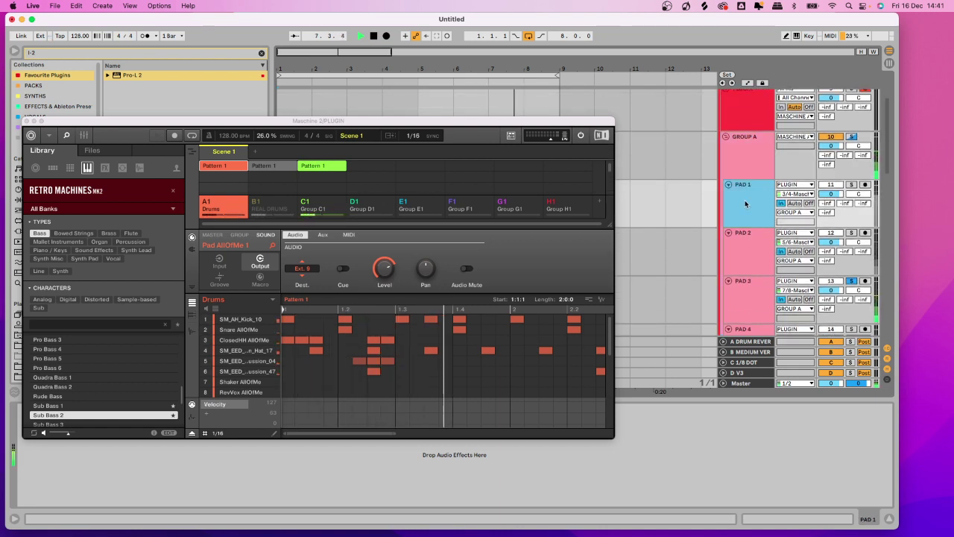
right_click(746, 203)
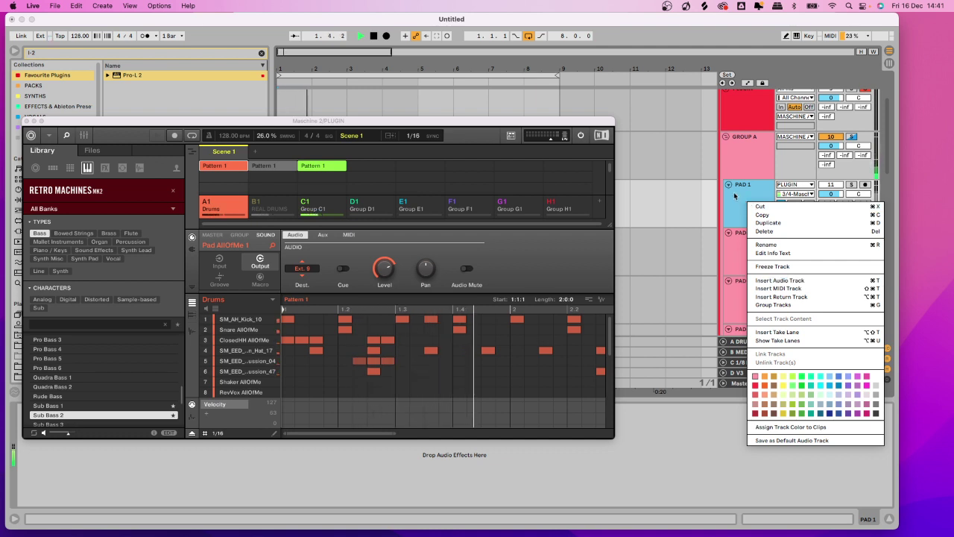
key(Escape)
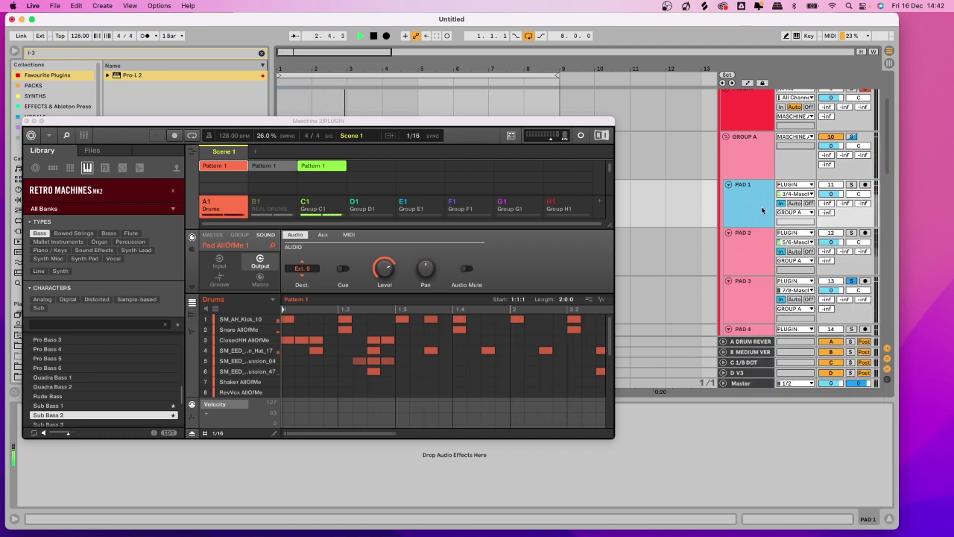
scroll(762, 211, down, 2)
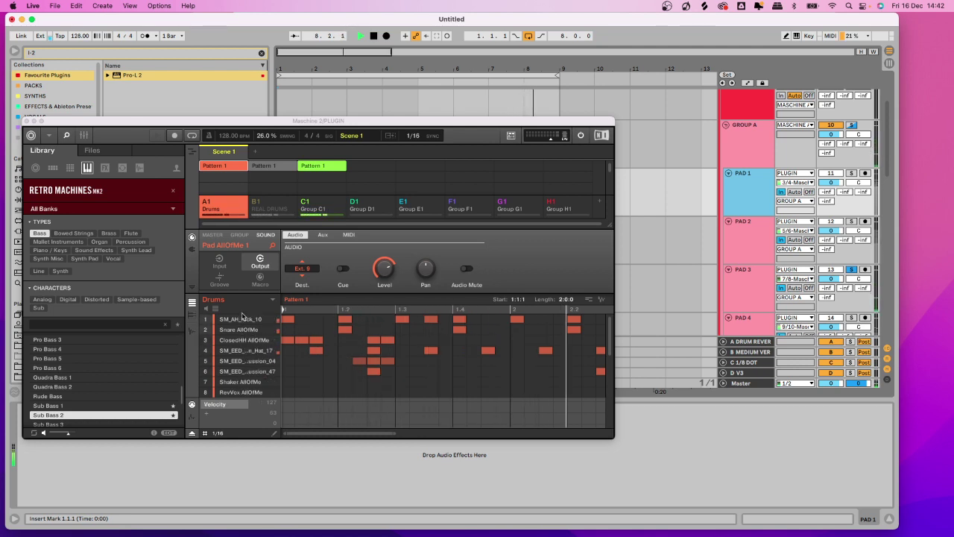
Restart playback, select the SM_AH_Kick_10 sound in Maschine, and view its plug-in settings before returning to its channel output settings.
key(space)
key(space)
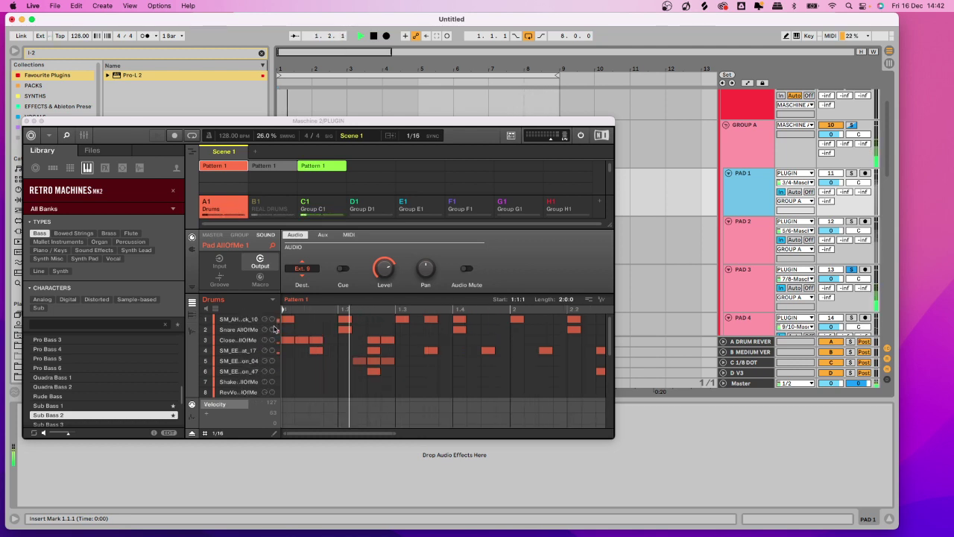
click(236, 322)
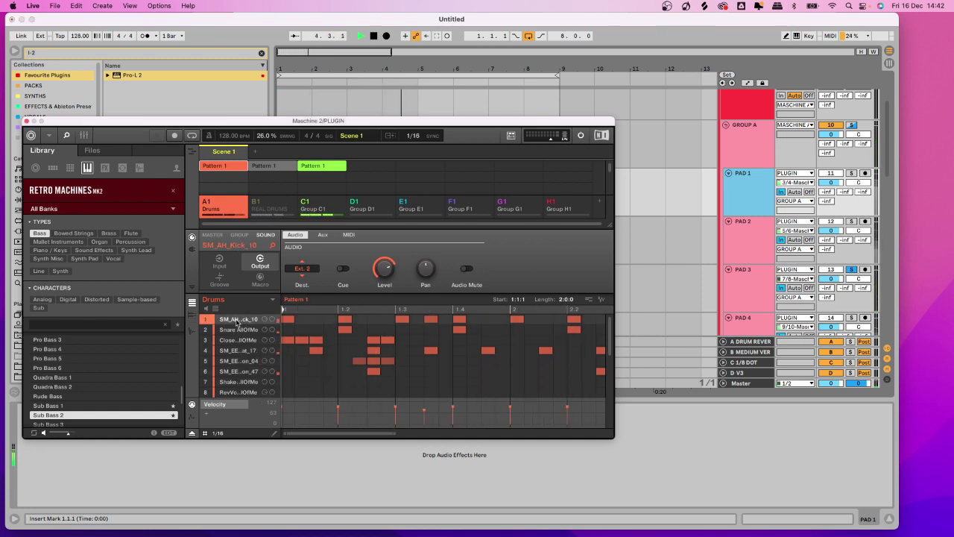
click(192, 250)
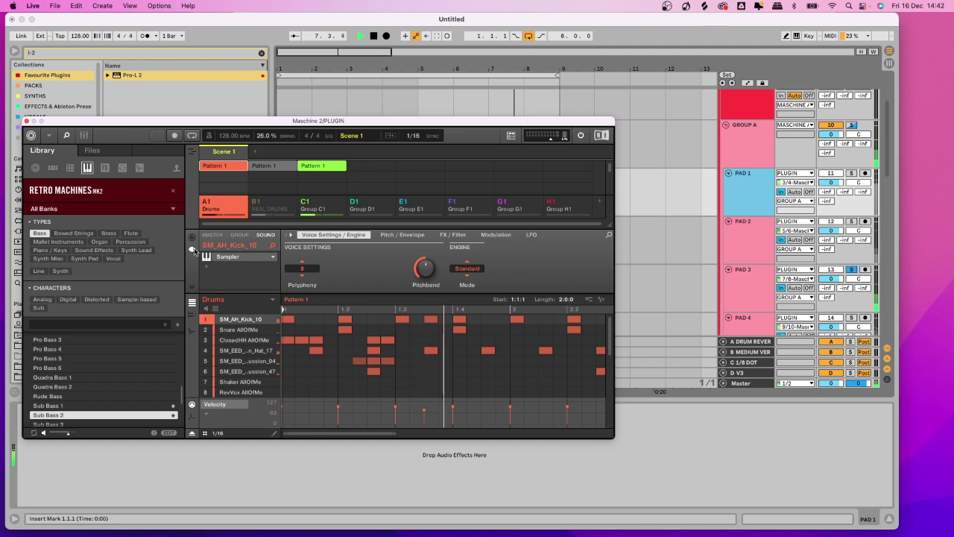
click(192, 238)
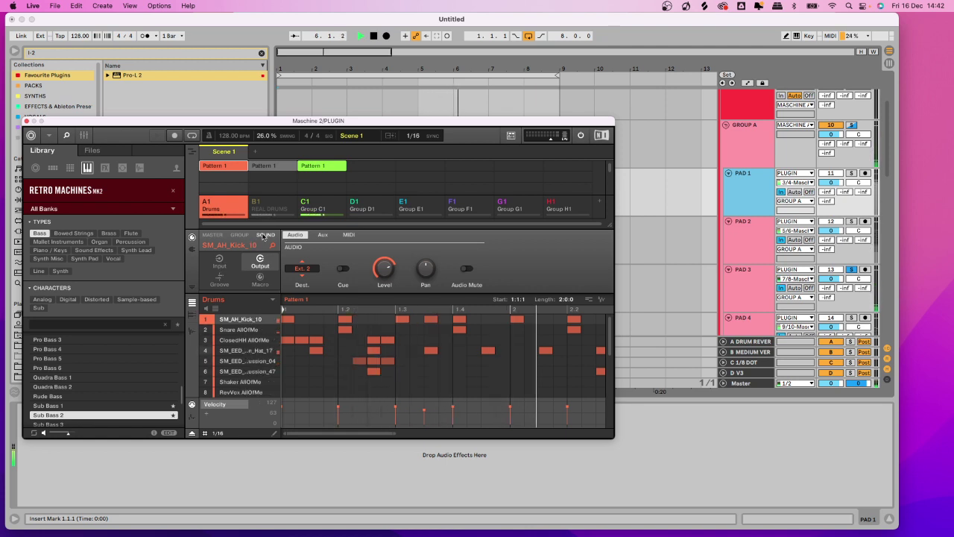
View Maschine's Master and Group output settings, and set the kick sound's output destination to Ext. 2.
click(215, 236)
click(240, 236)
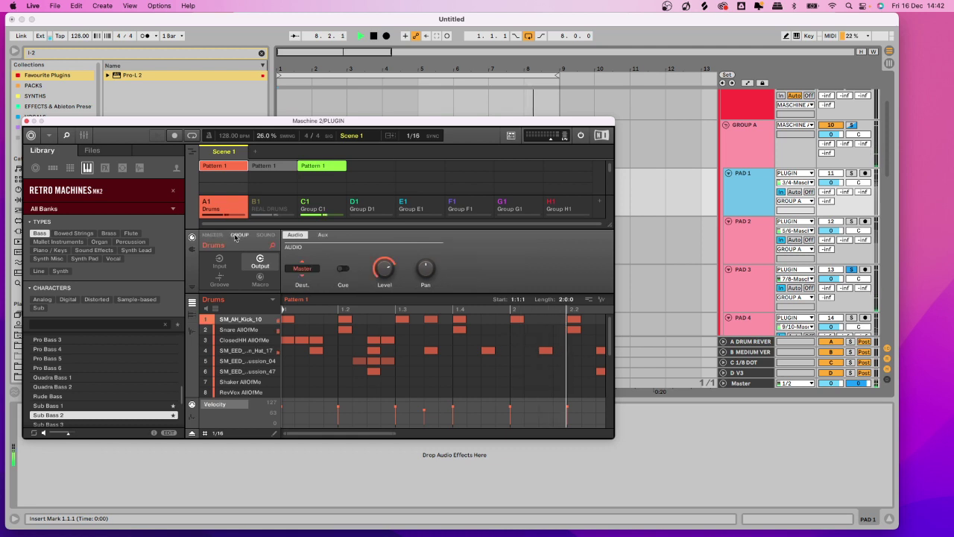
click(265, 236)
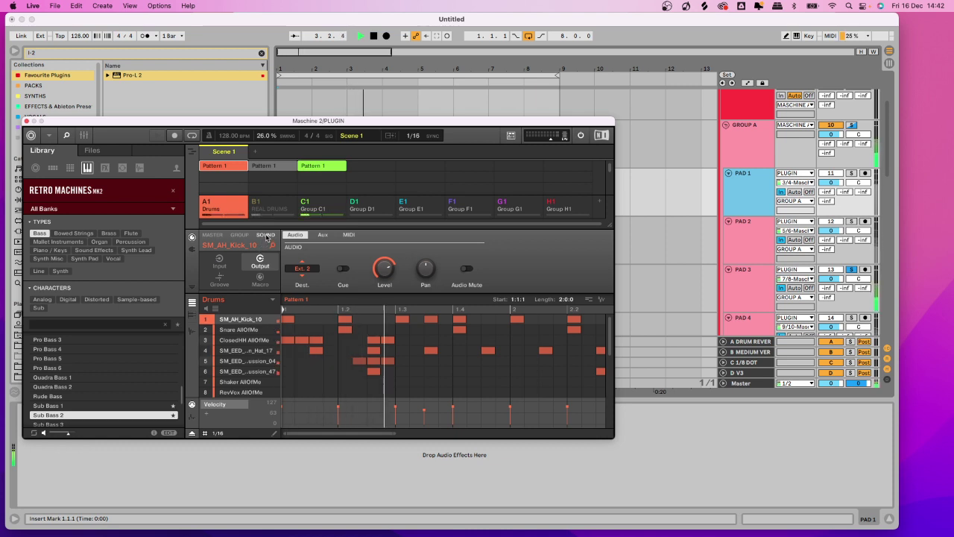
click(260, 264)
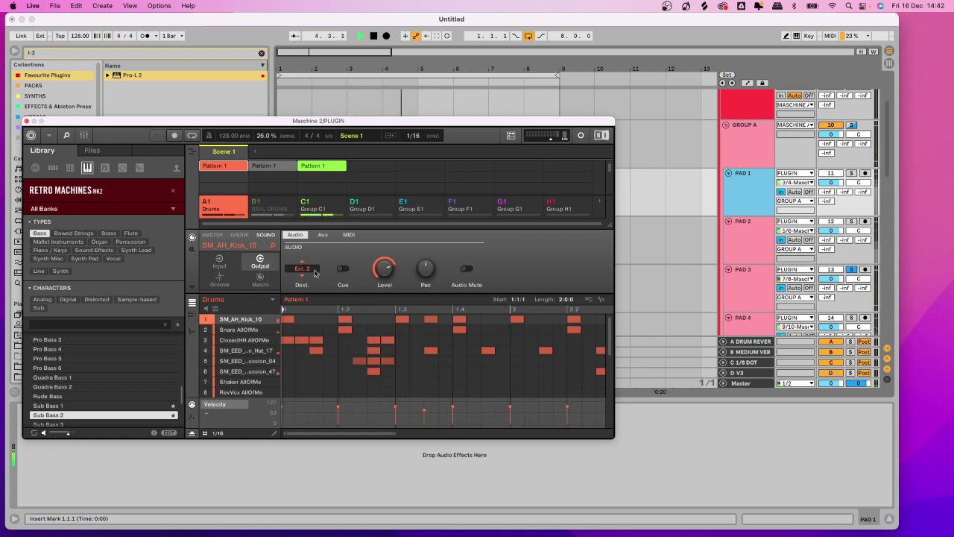
click(303, 268)
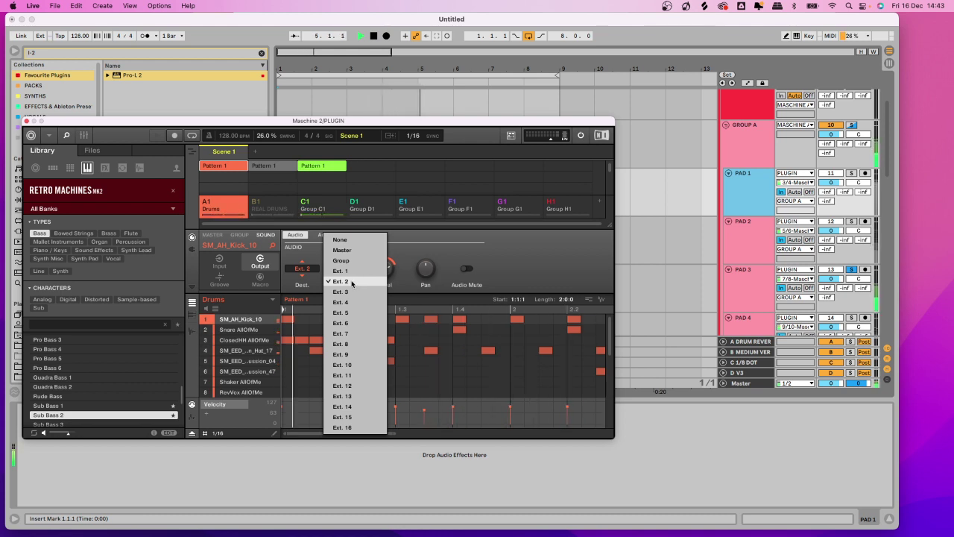
click(350, 282)
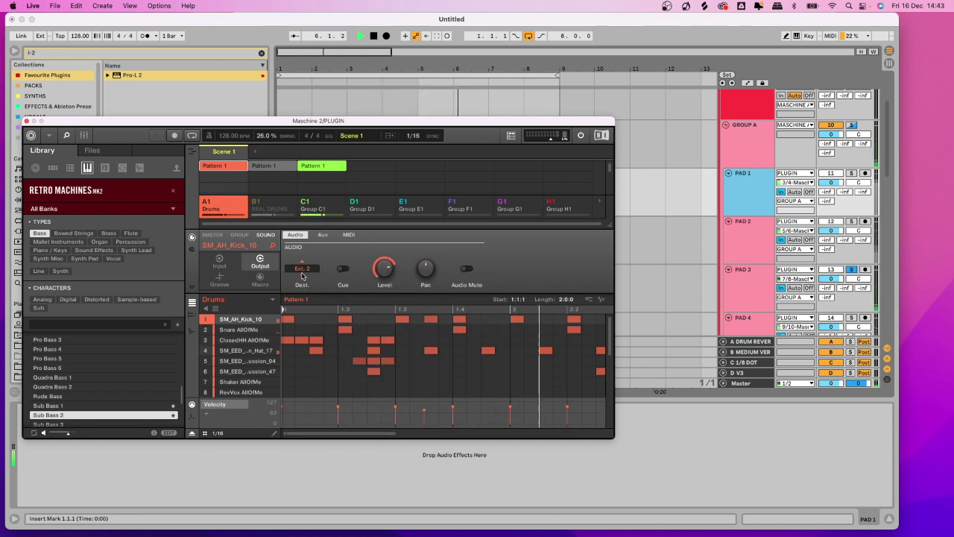
Examine the output destination of each remaining Drums sound, from Snare AllOfMe down to RevVox AllOfMe.
click(233, 332)
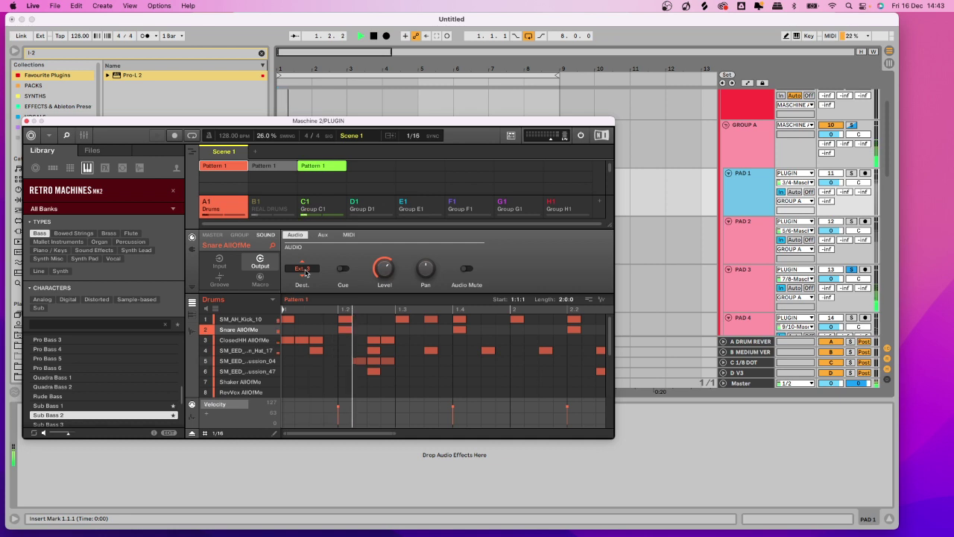
click(240, 342)
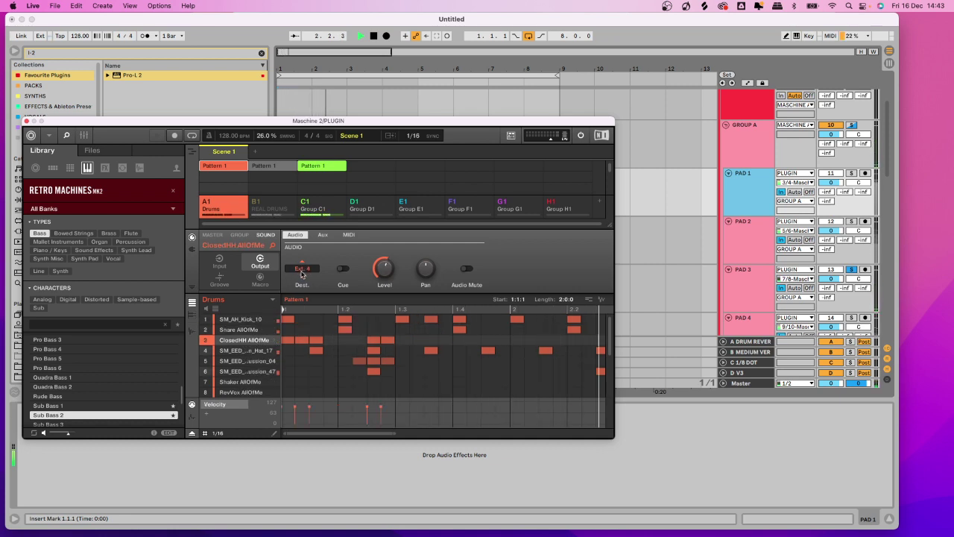
click(240, 352)
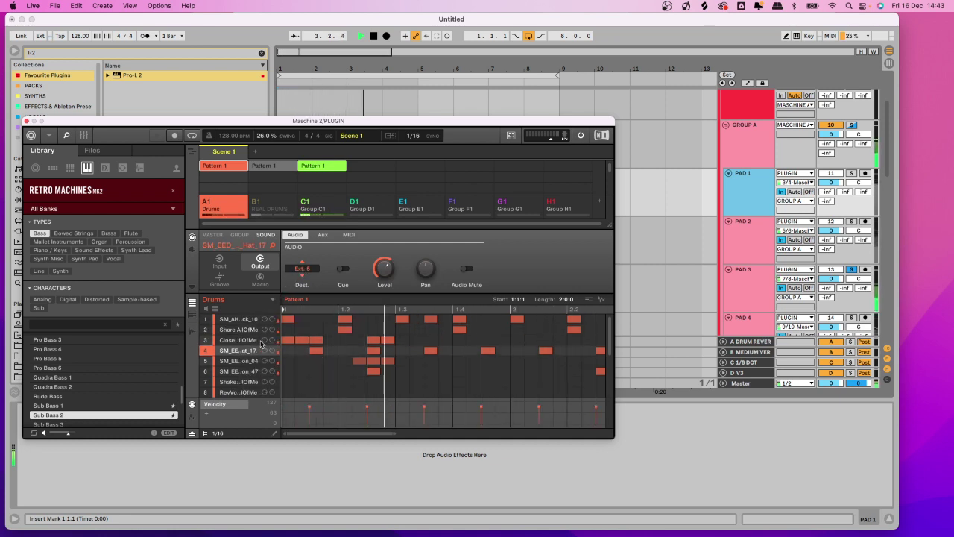
click(246, 362)
click(246, 372)
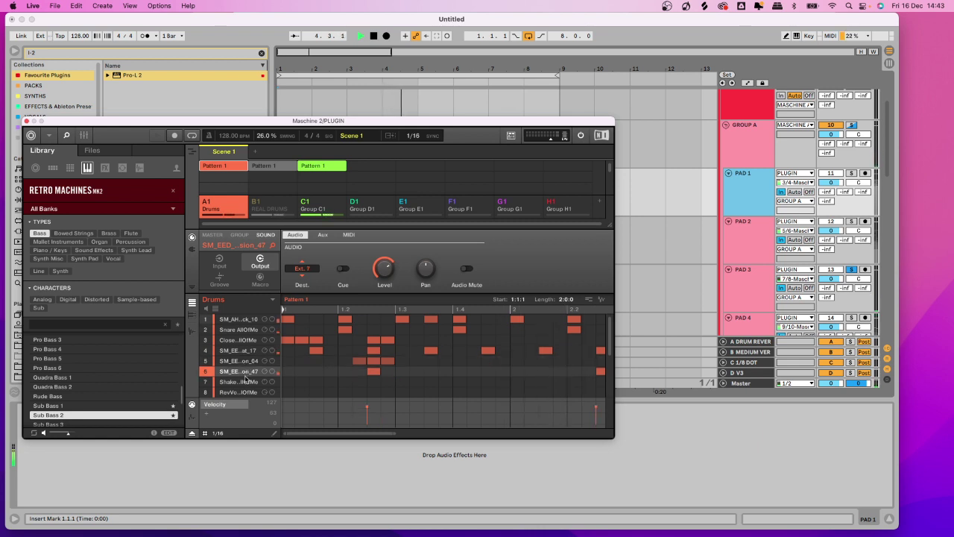
click(245, 381)
click(246, 392)
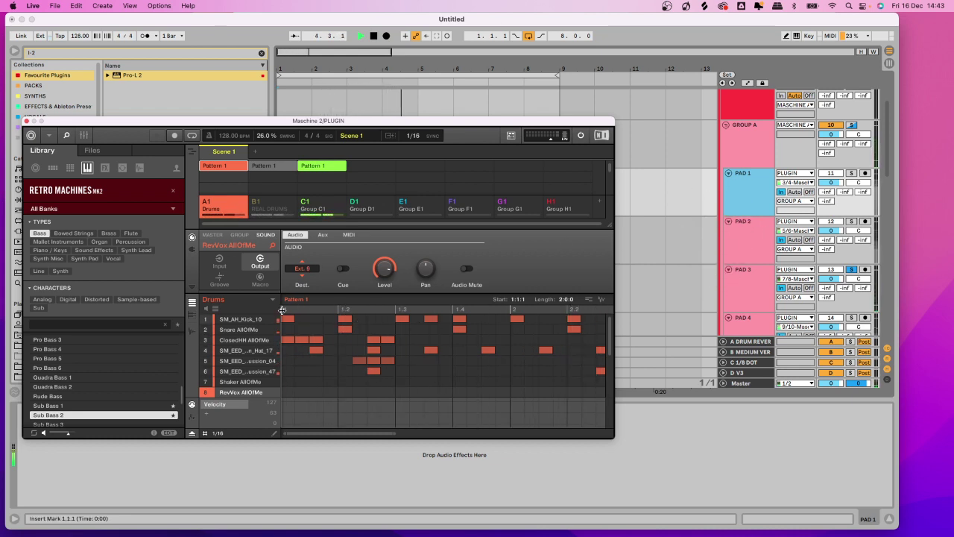
mouse_move(239, 376)
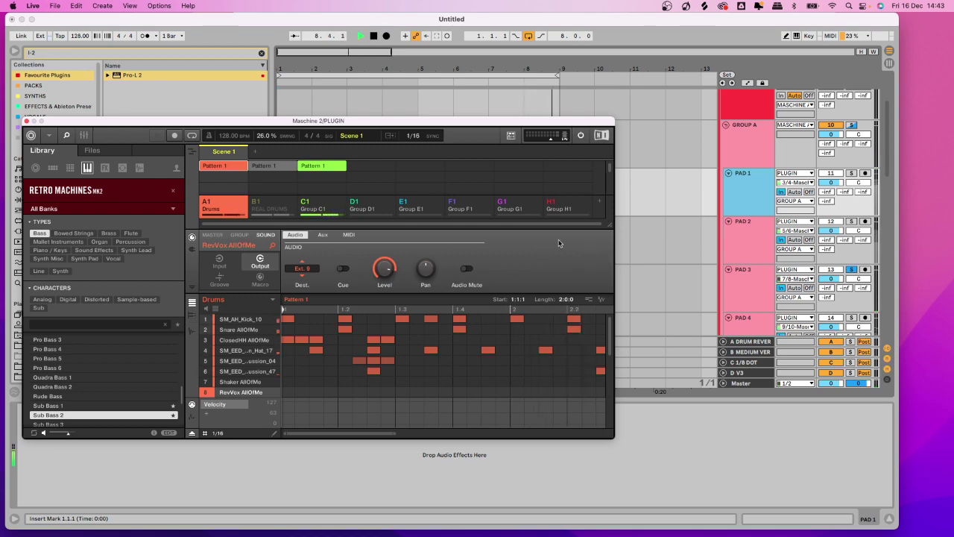
Stop playback and insert a new audio track directly below PAD 1 inside GROUP A.
drag(439, 128, 434, 125)
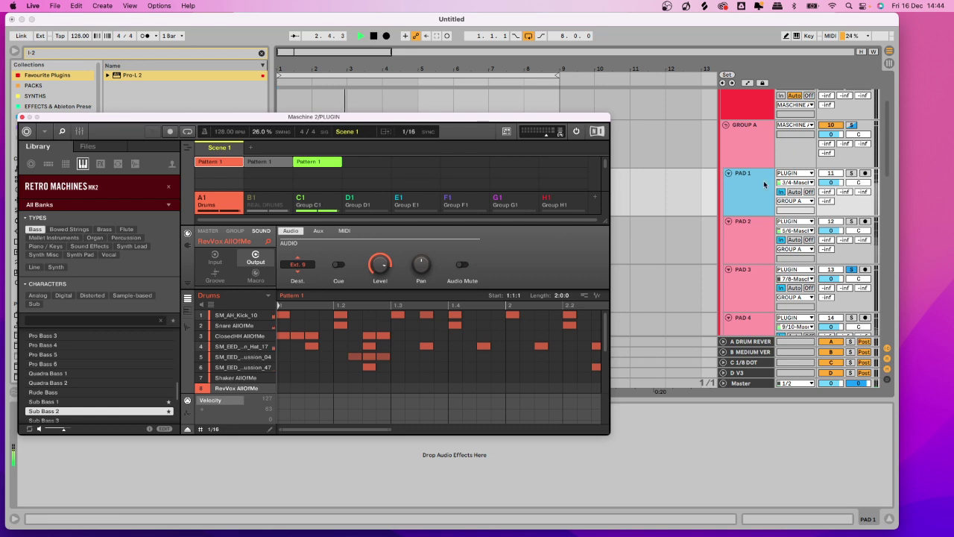
click(762, 188)
key(space)
right_click(752, 201)
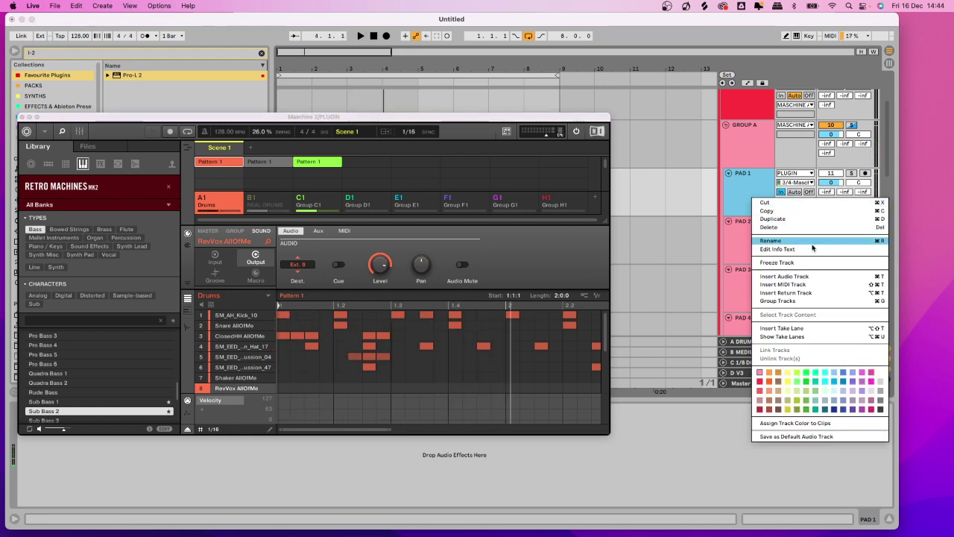
click(813, 277)
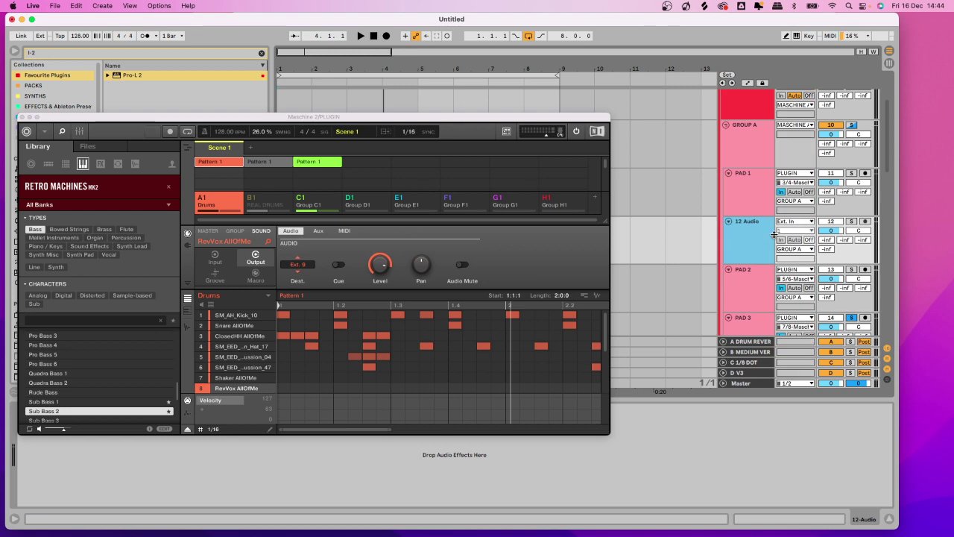
Show the track delay controls and select the PLUGIN track that hosts Maschine 2.
click(888, 381)
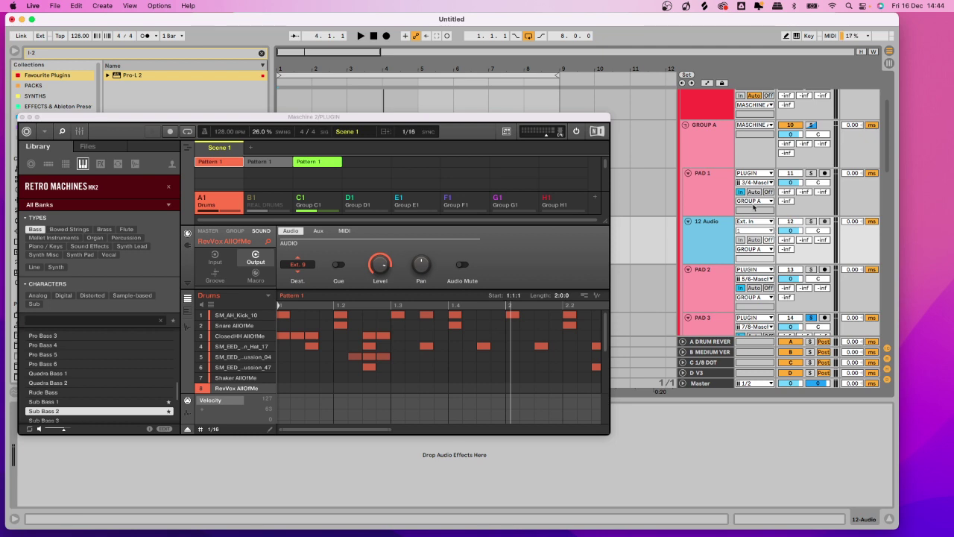
click(753, 221)
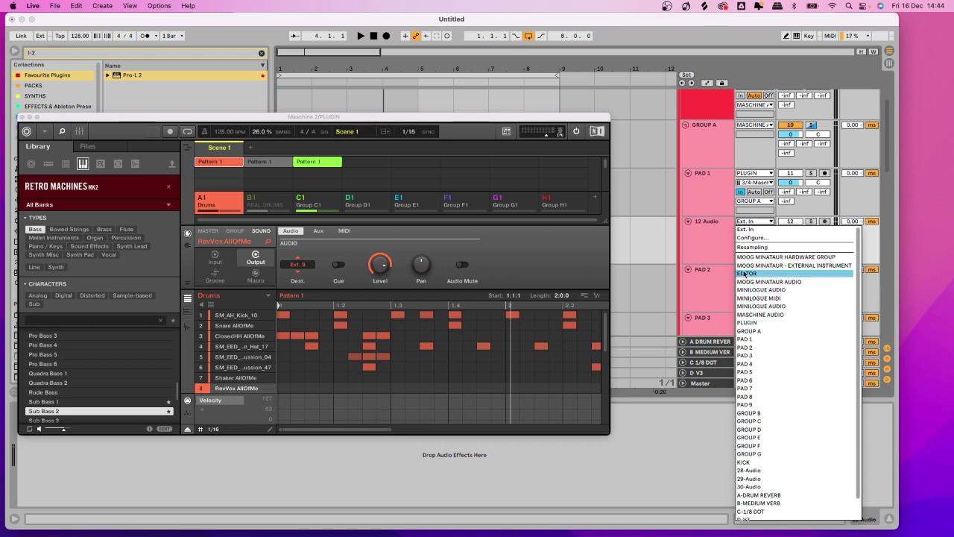
click(726, 240)
scroll(734, 171, up, 2)
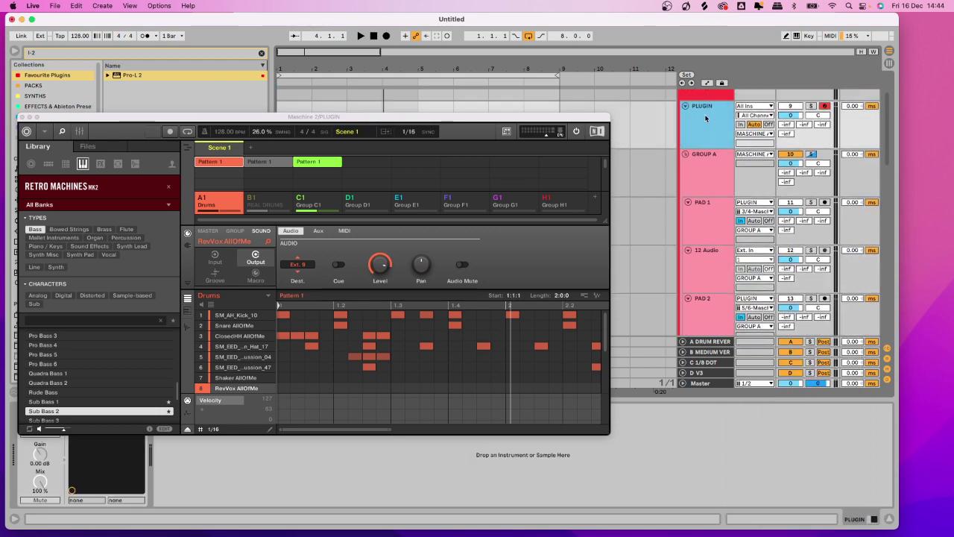
click(710, 136)
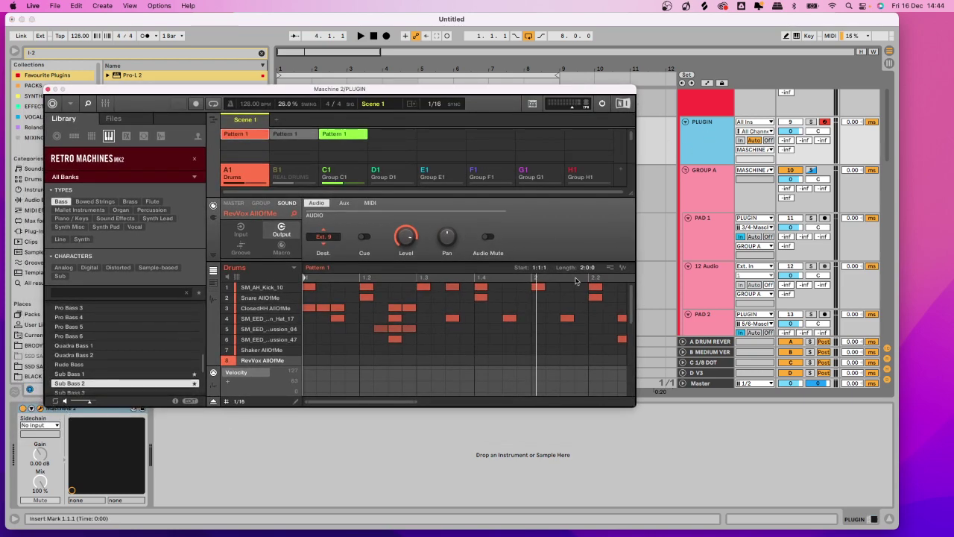
Set the 12 Audio track's input to PLUGIN on channel 3/4-Maschine 2, checking that the kick's output destination is Ext. 2.
click(712, 261)
click(753, 261)
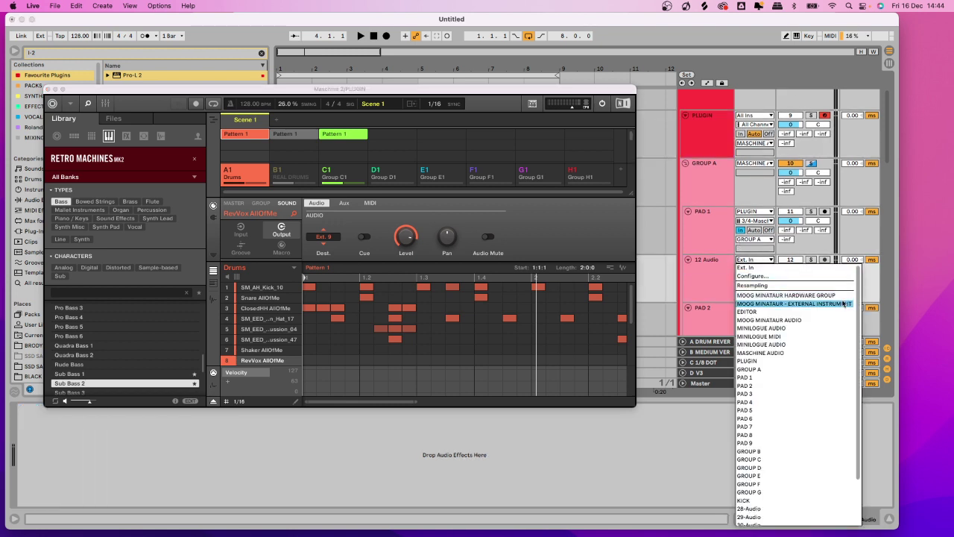
click(747, 361)
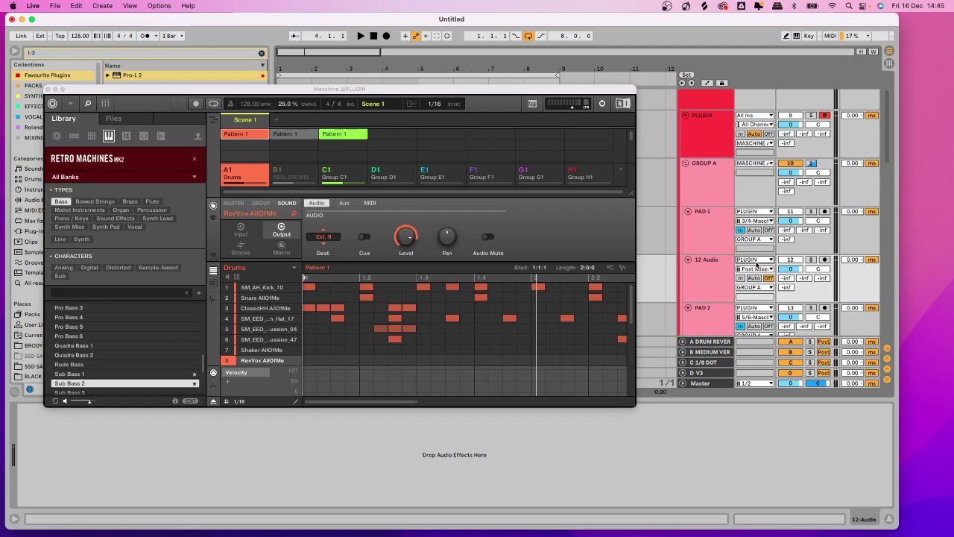
click(754, 269)
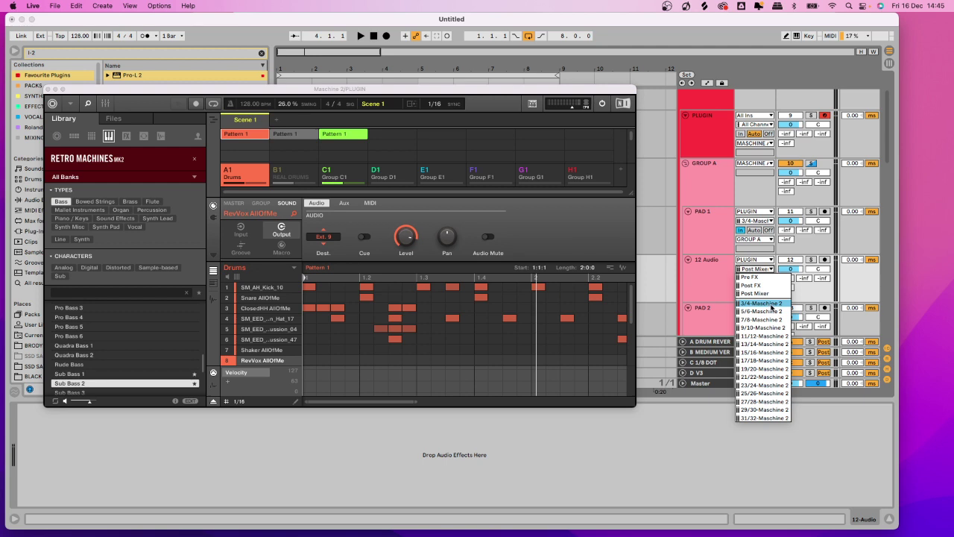
click(259, 287)
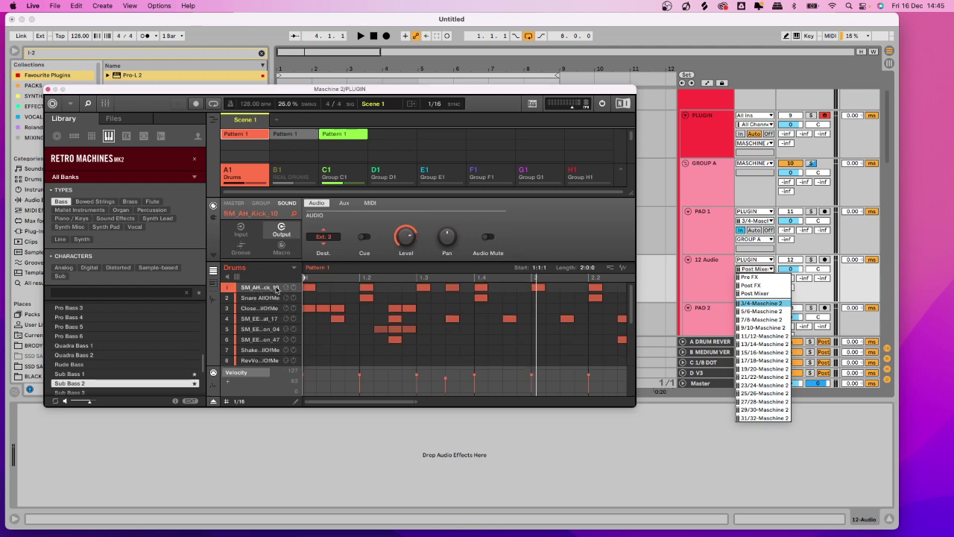
click(333, 239)
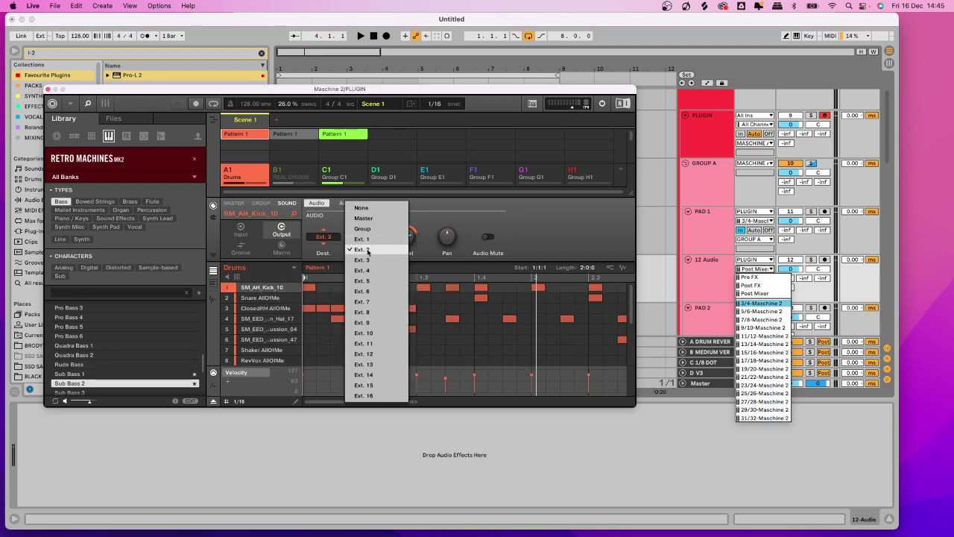
click(368, 251)
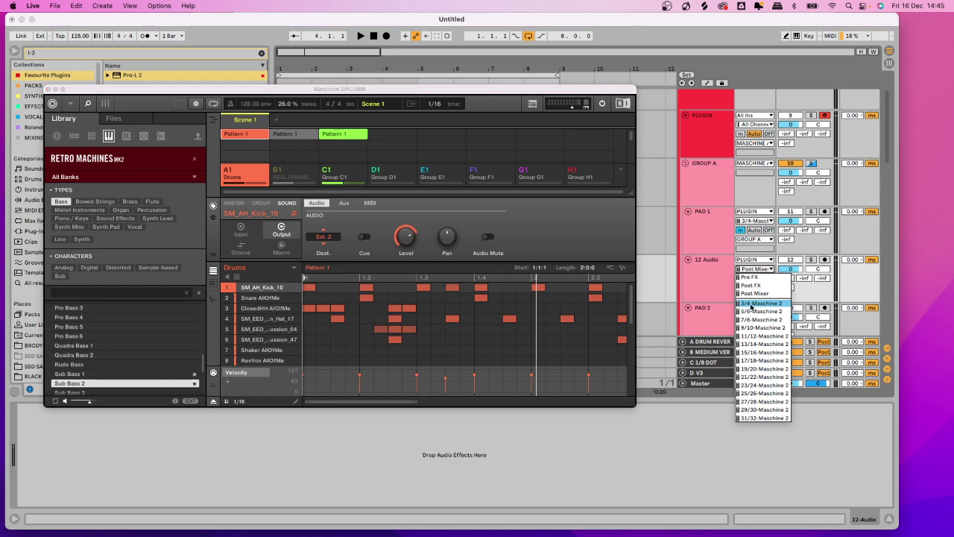
click(761, 304)
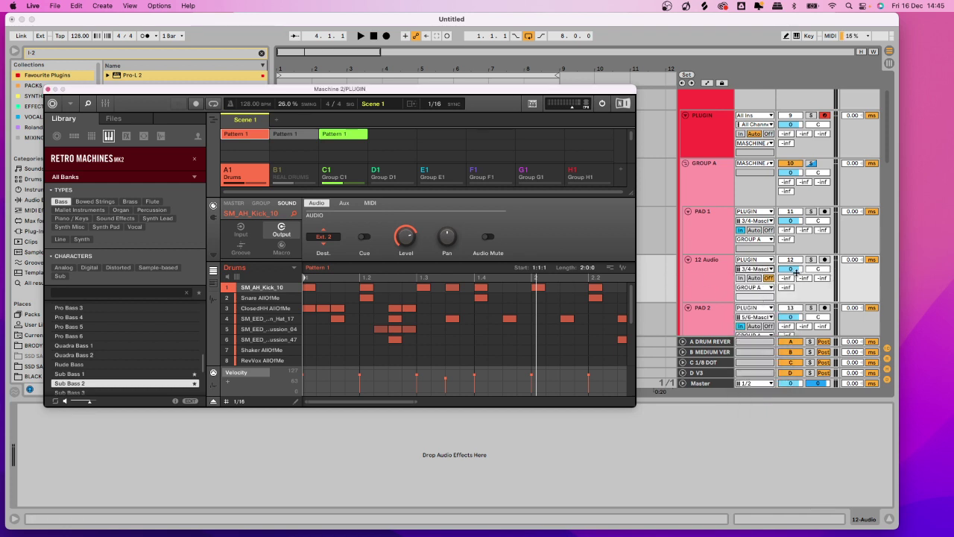
Play the pattern with 12 Audio soloed and compare it with PAD 1 soloed, then stop playback.
click(809, 259)
key(space)
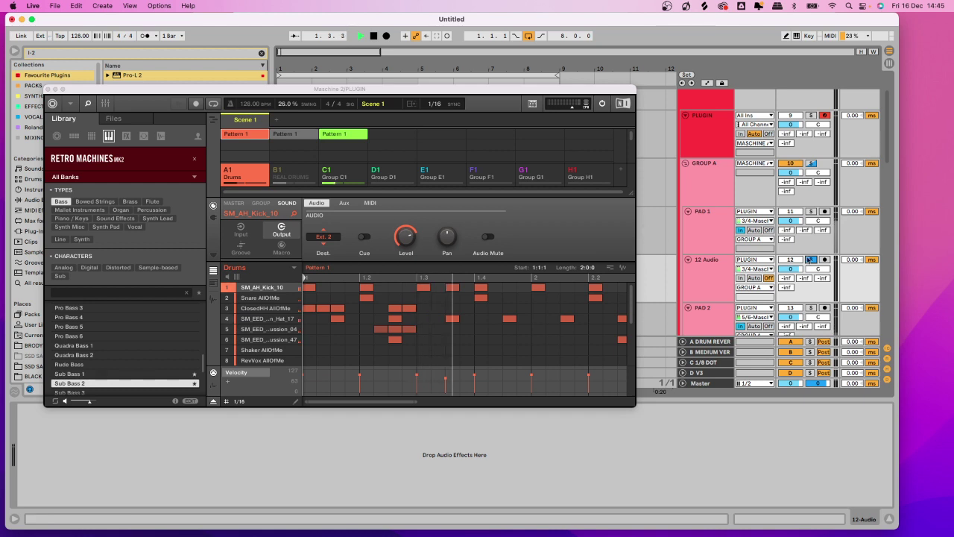
click(811, 212)
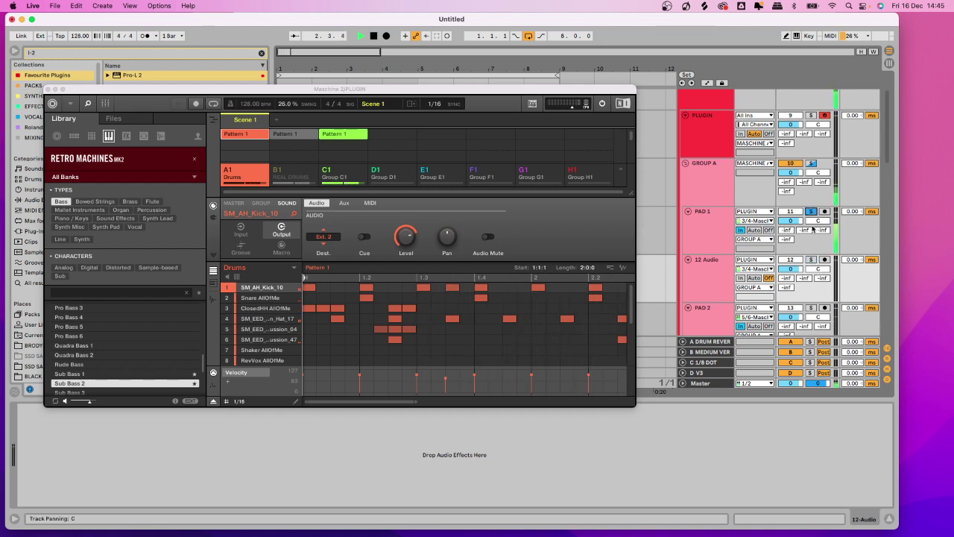
key(space)
Solo 12 Audio, set its monitoring to In, and play the pattern through it.
click(811, 259)
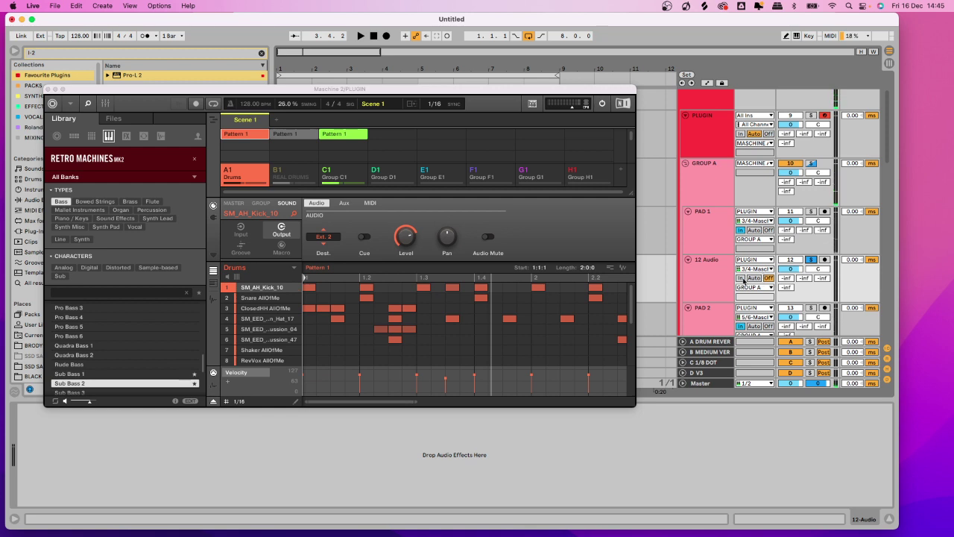
click(742, 279)
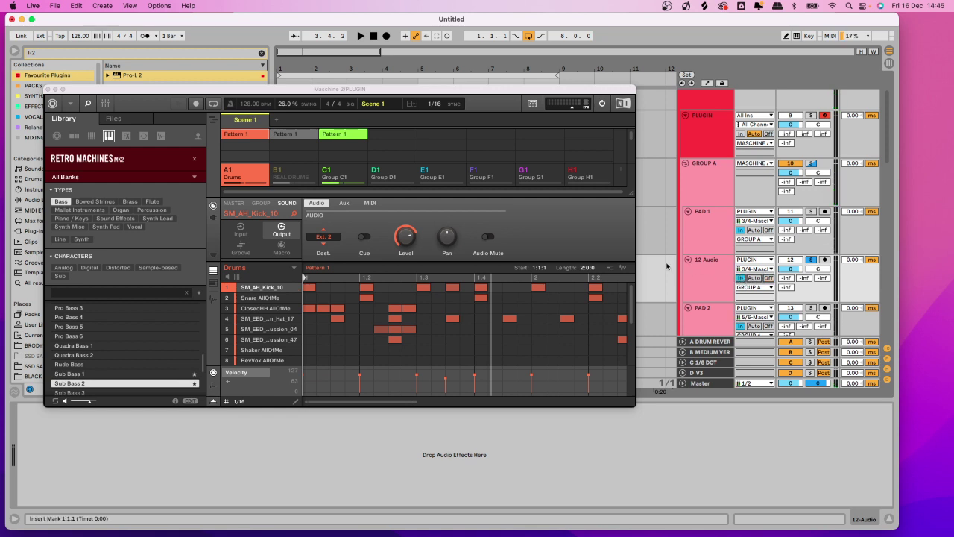
key(space)
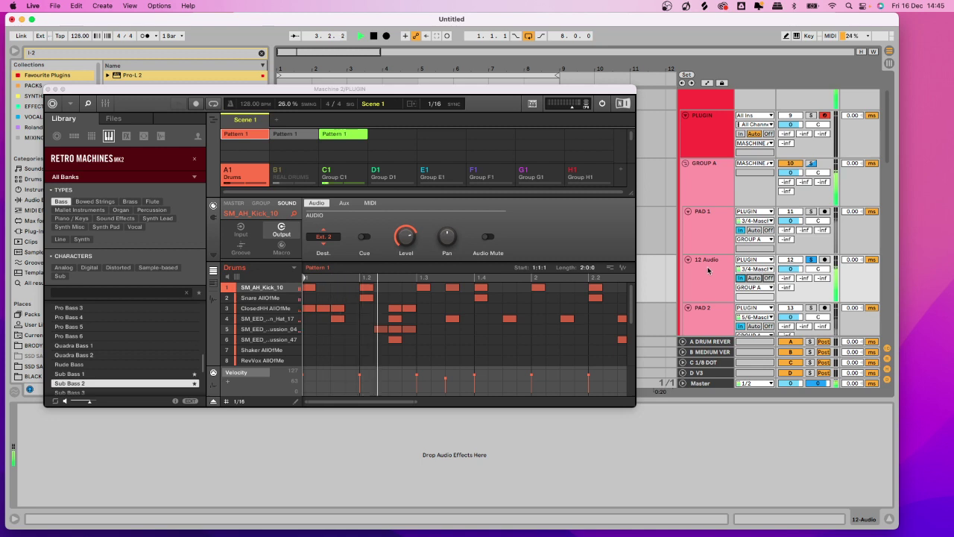
Delete the 12 Audio track from GROUP A.
scroll(706, 272, down, 1)
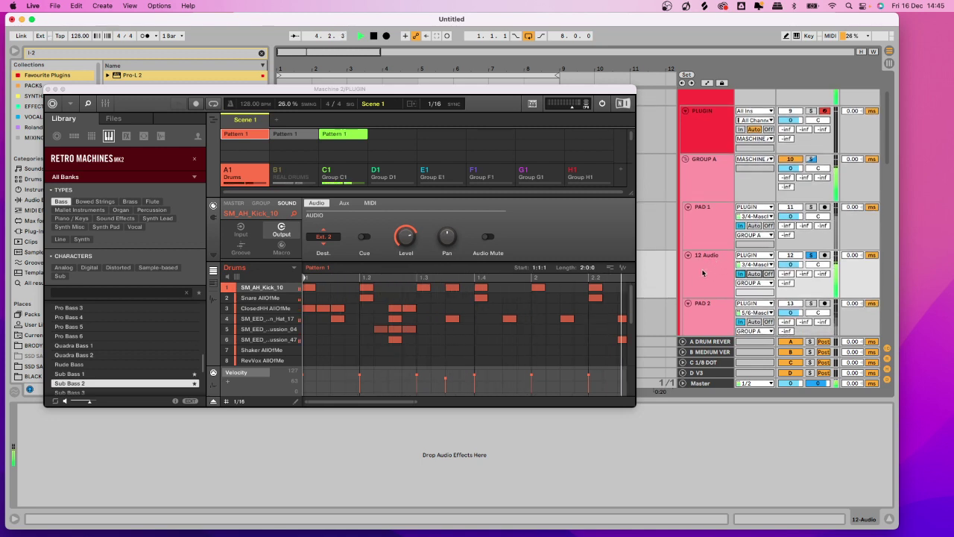
right_click(708, 263)
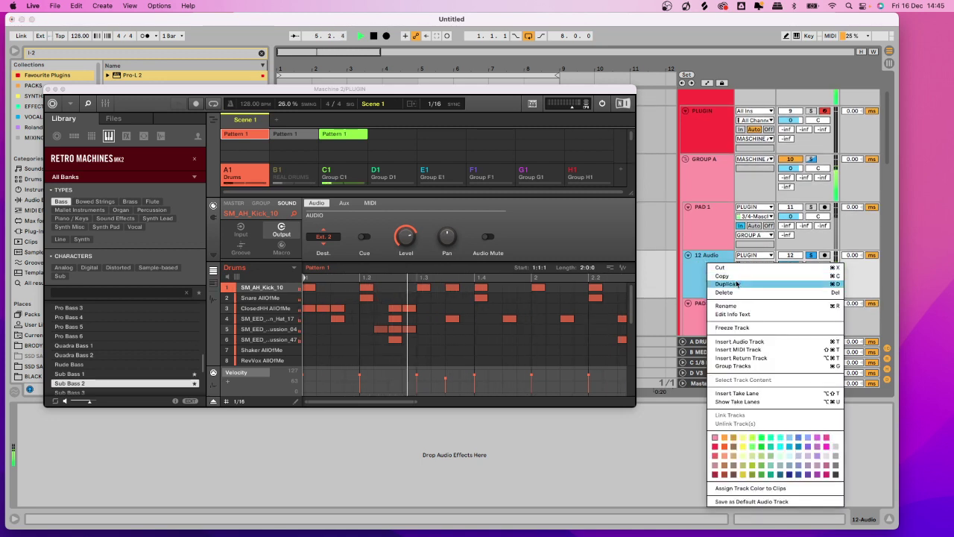
click(722, 277)
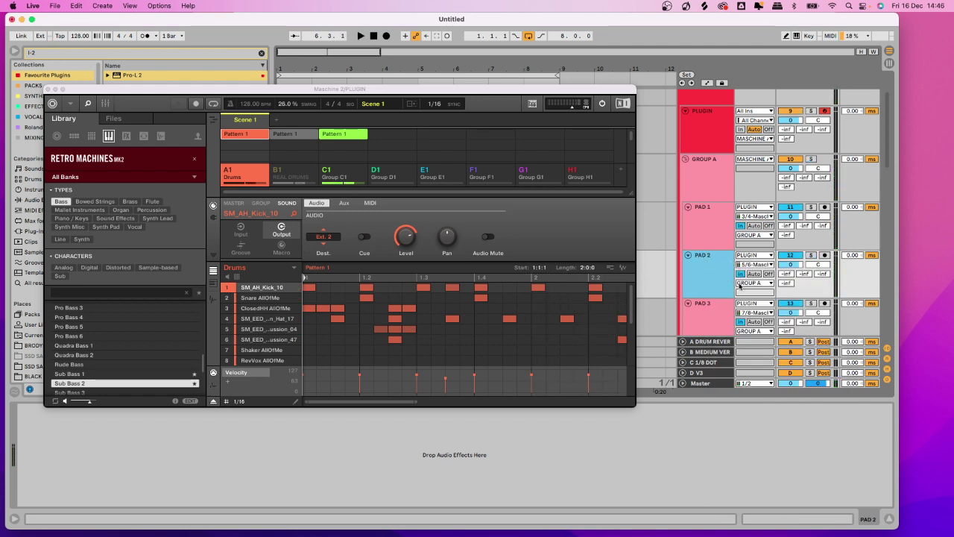
Compare PAD 2's input channel options with the output destinations of Maschine's closed hi-hat and fifth Drums sound.
click(760, 264)
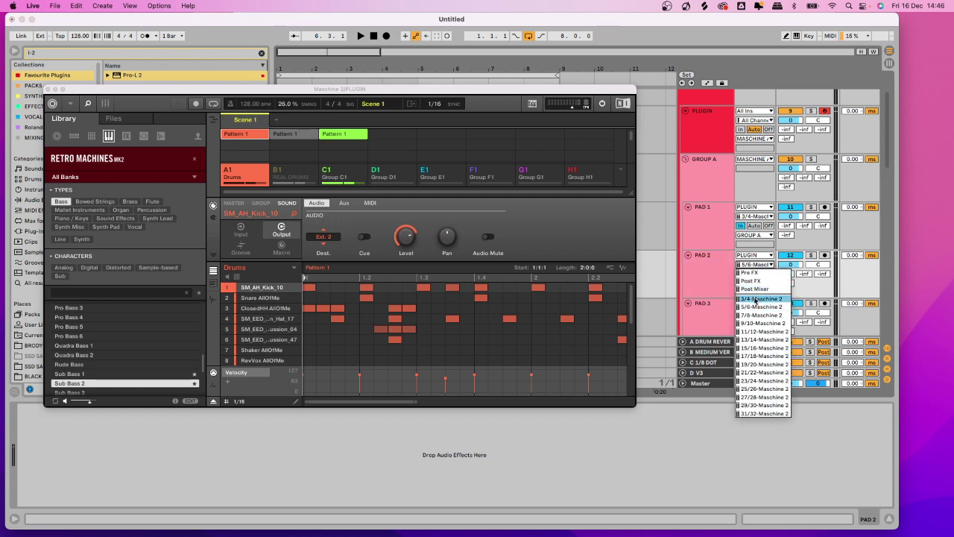
click(713, 285)
mouse_move(261, 291)
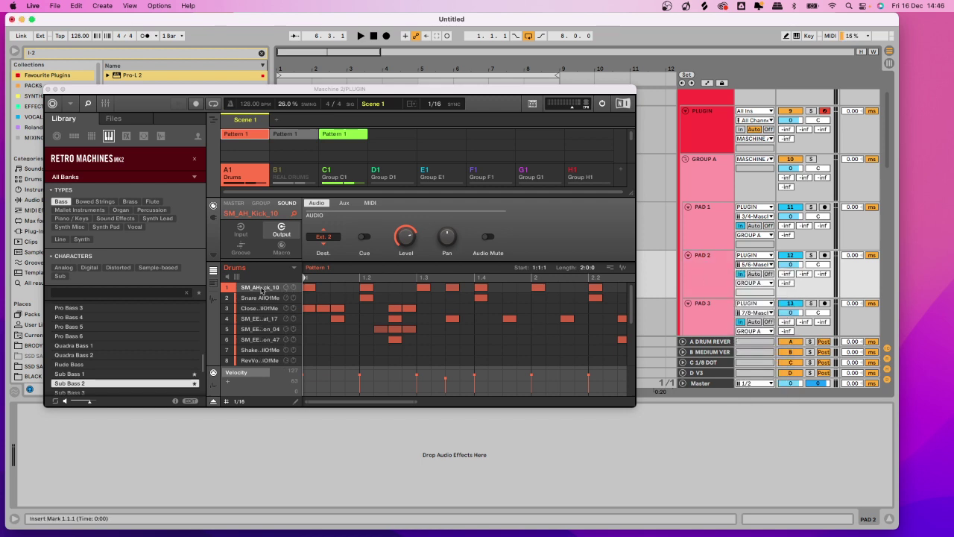
click(257, 309)
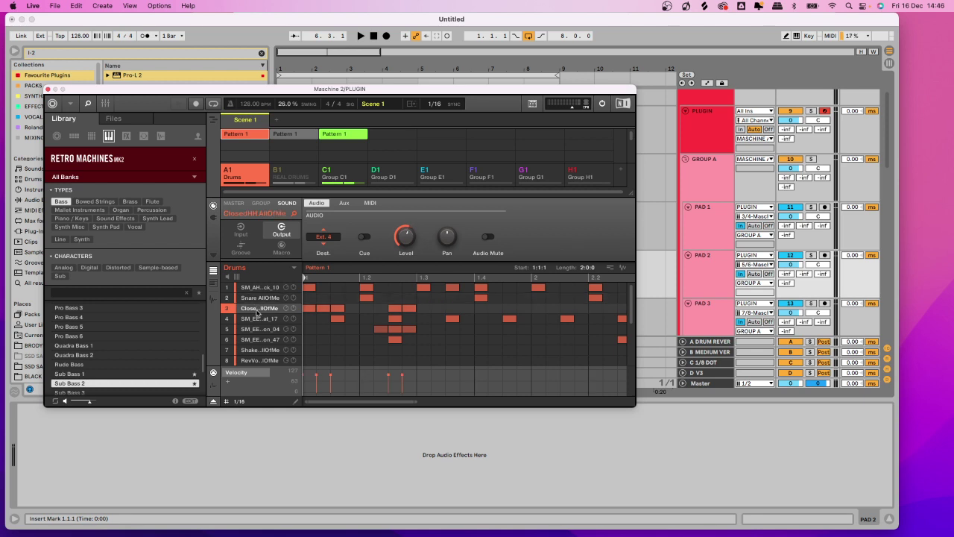
click(257, 328)
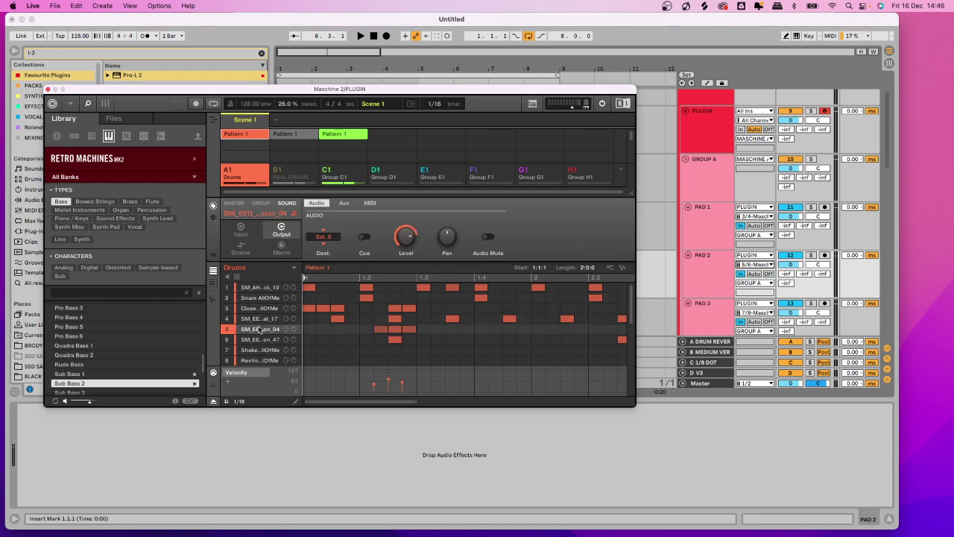
Close the Maschine 2 plugin window and collapse the GROUP A track group.
click(651, 170)
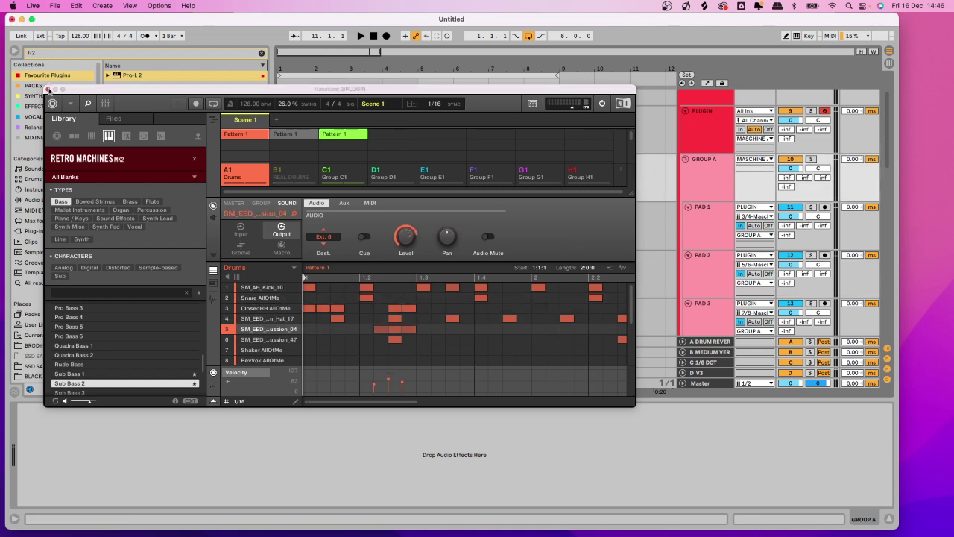
click(48, 88)
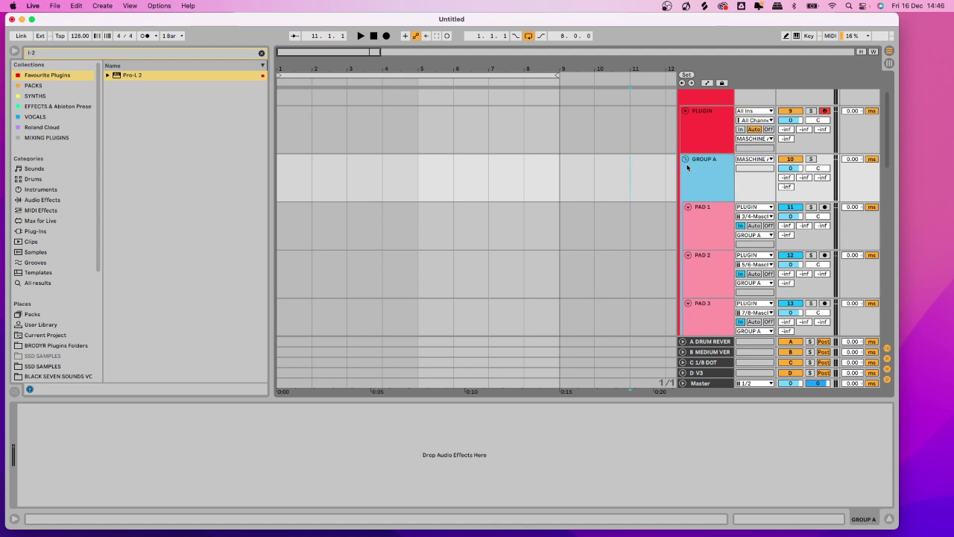
scroll(716, 239, down, 1)
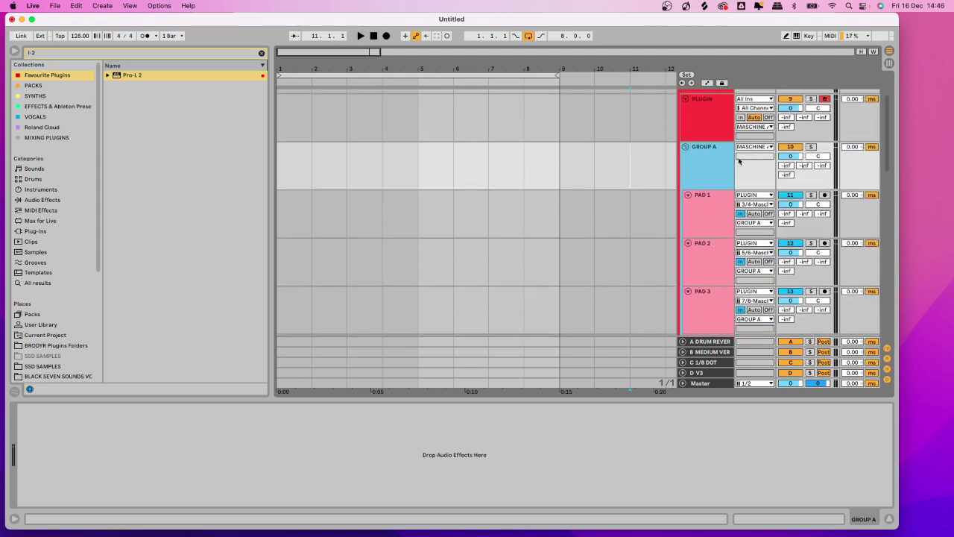
click(708, 164)
click(684, 149)
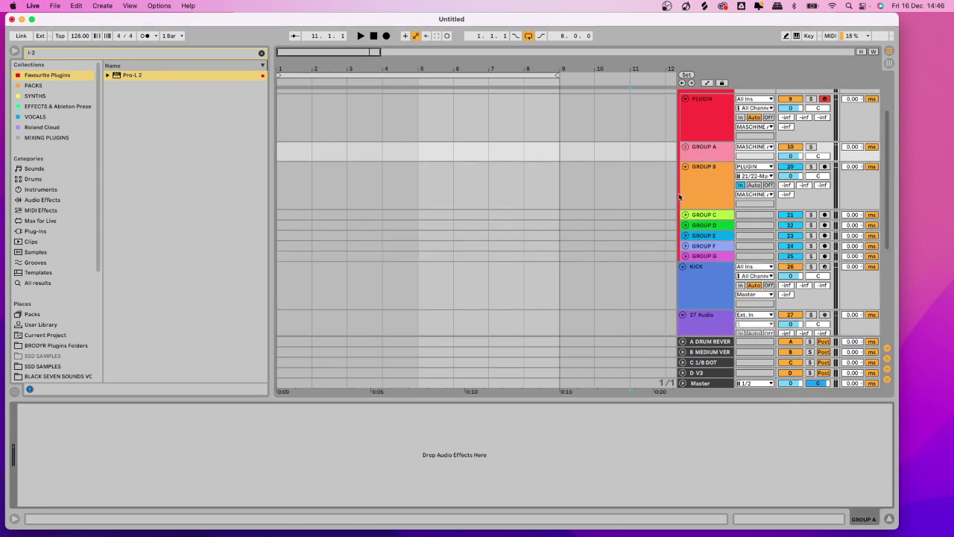
Select the PLUGIN track, reopen the Maschine 2 window, and move it clear of the track controls.
key(Up)
click(39, 408)
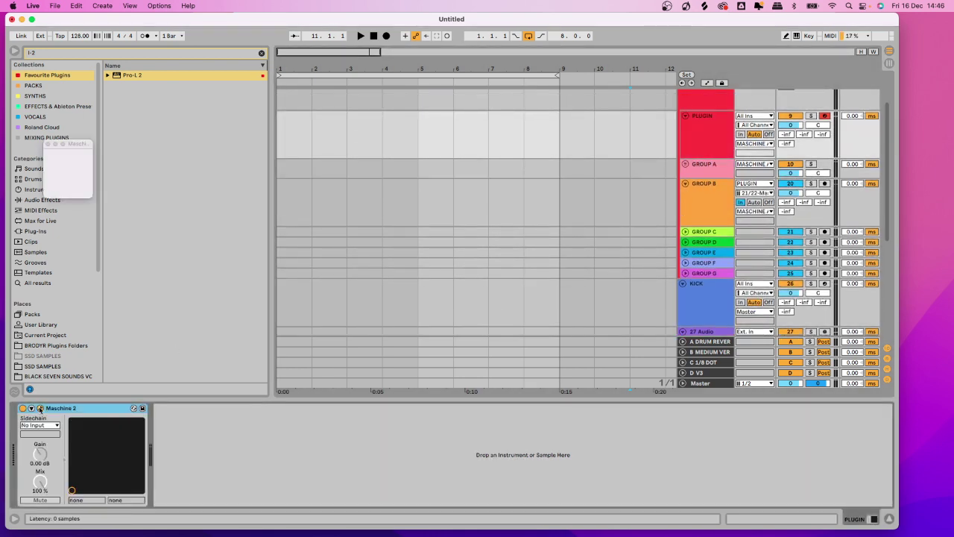
drag(322, 151, 300, 124)
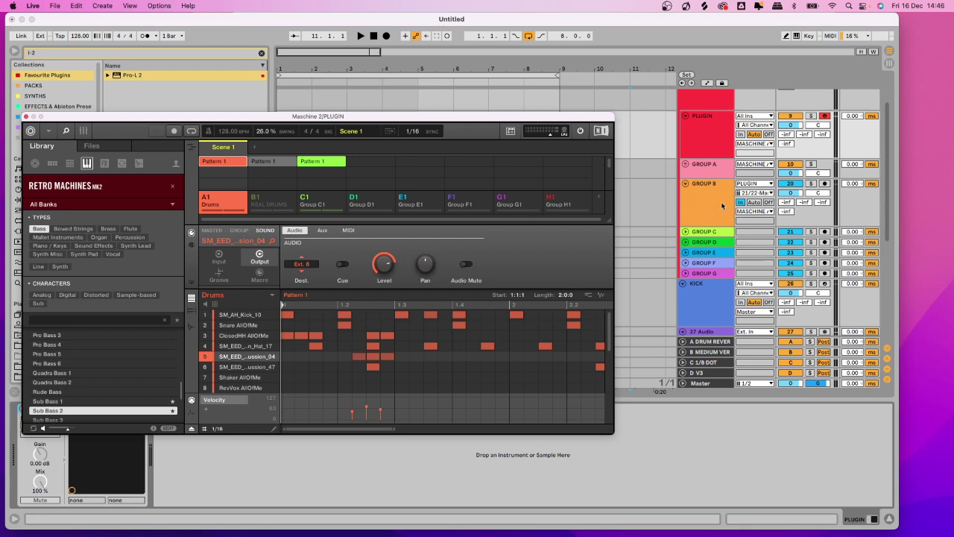
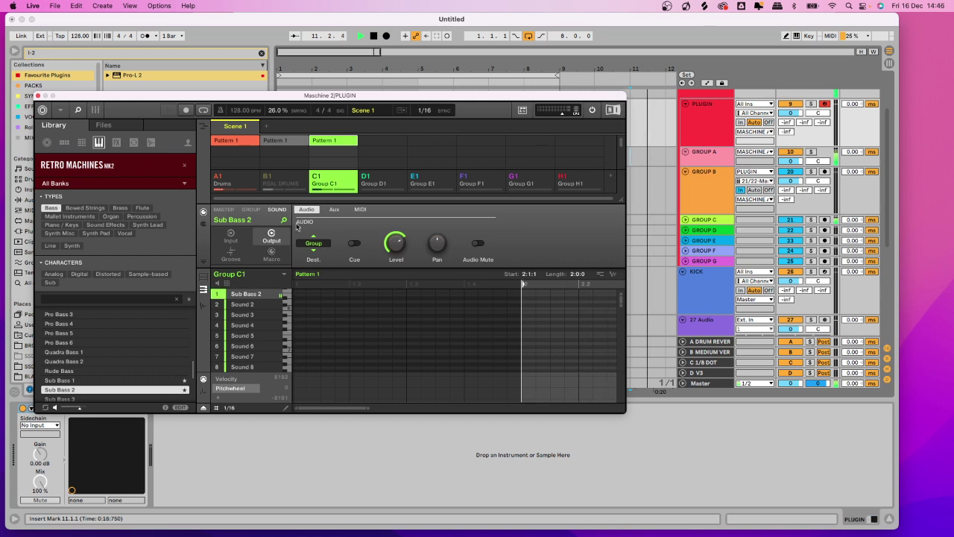
Solo the GROUP C track to hear the sub bass on its own, then stop playback.
click(811, 219)
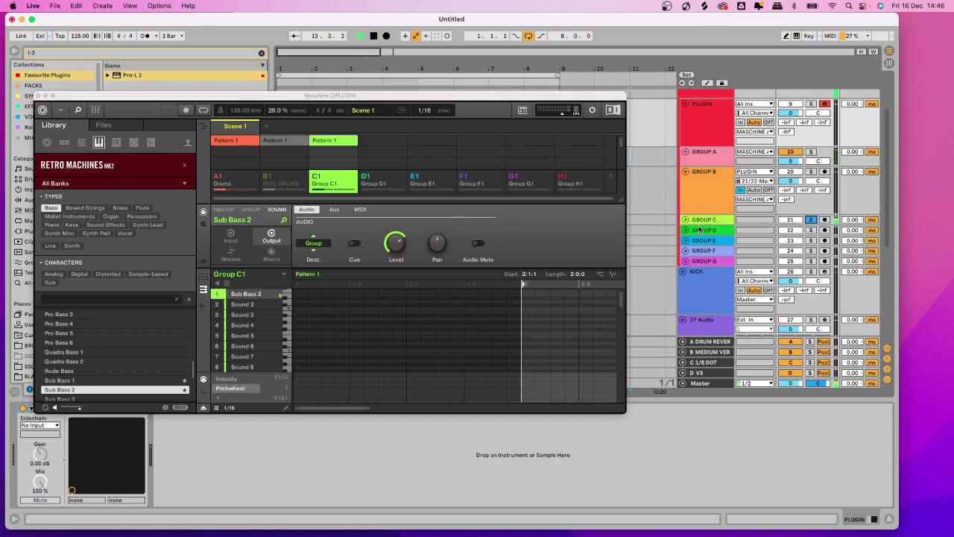
click(812, 220)
key(space)
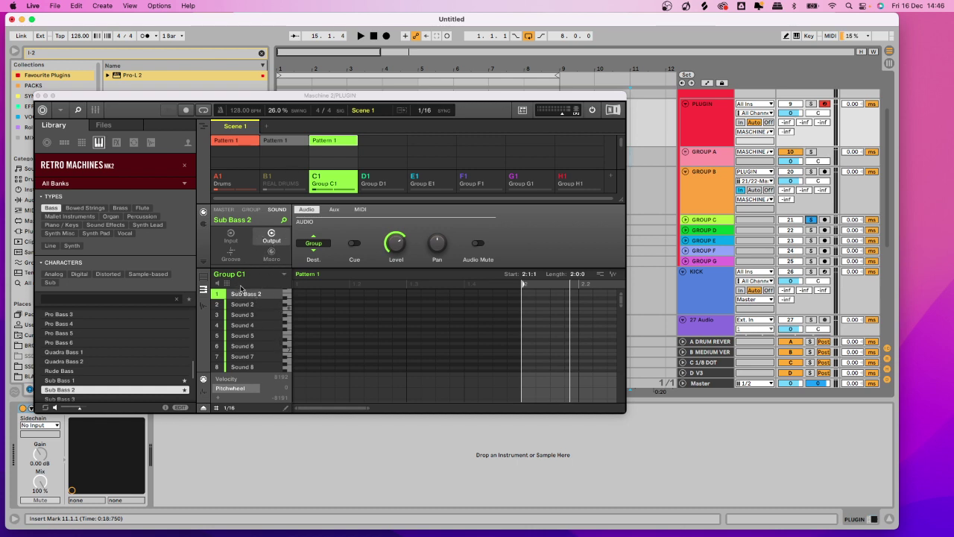
Examine the Sound and Group output destinations of Group C1, then the unfolded GROUP C track's input channel options.
click(274, 212)
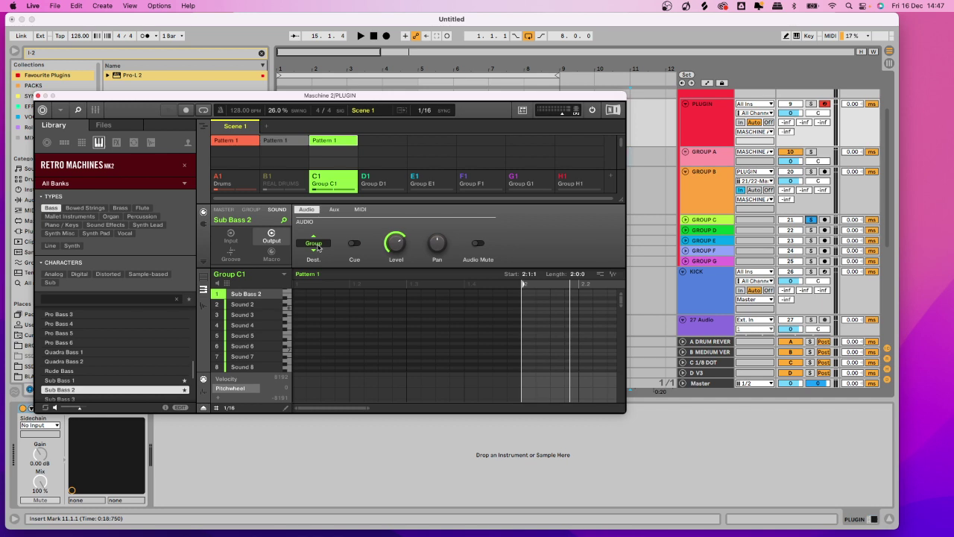
click(251, 211)
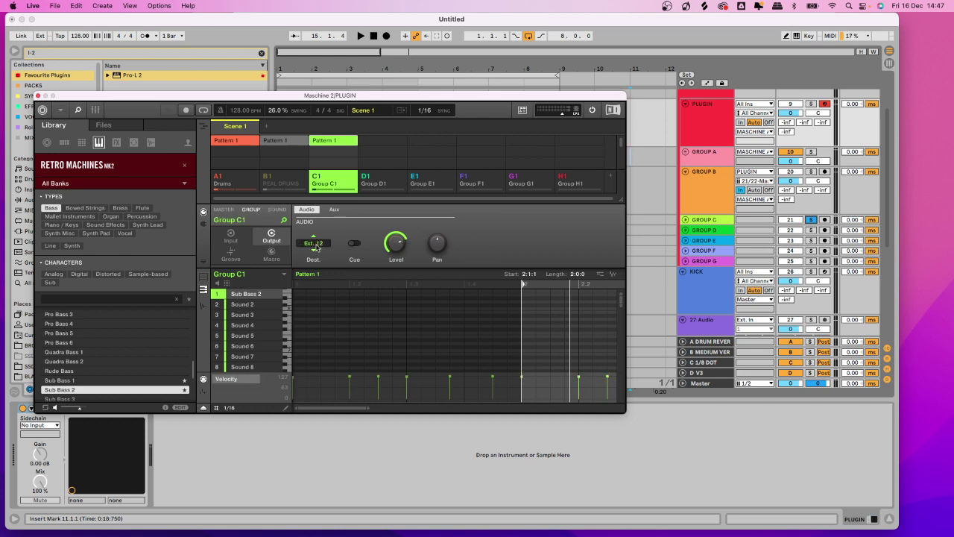
click(686, 220)
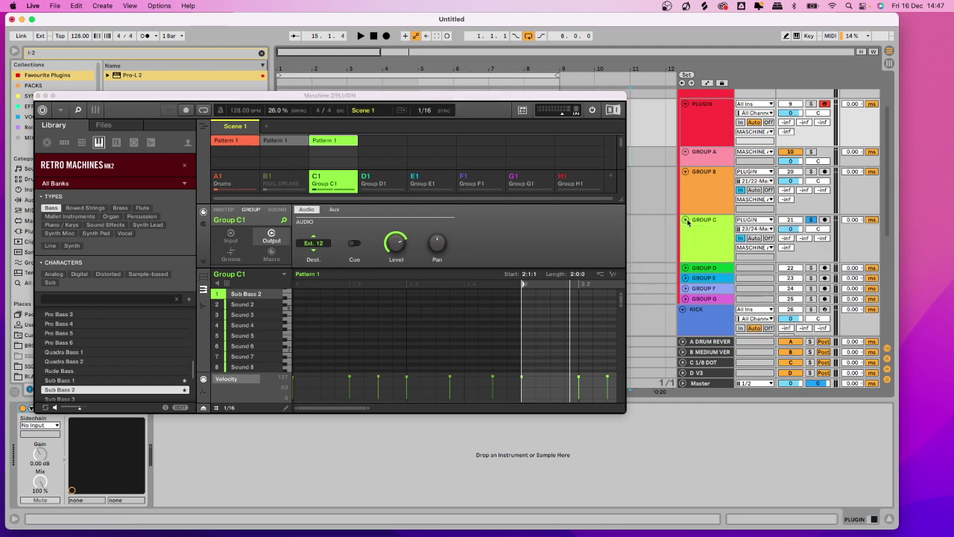
click(762, 230)
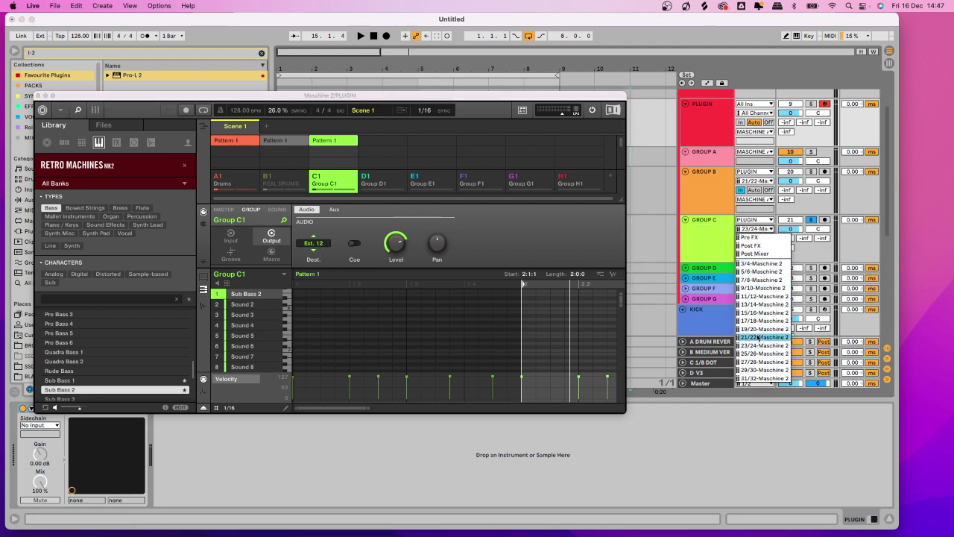
click(710, 233)
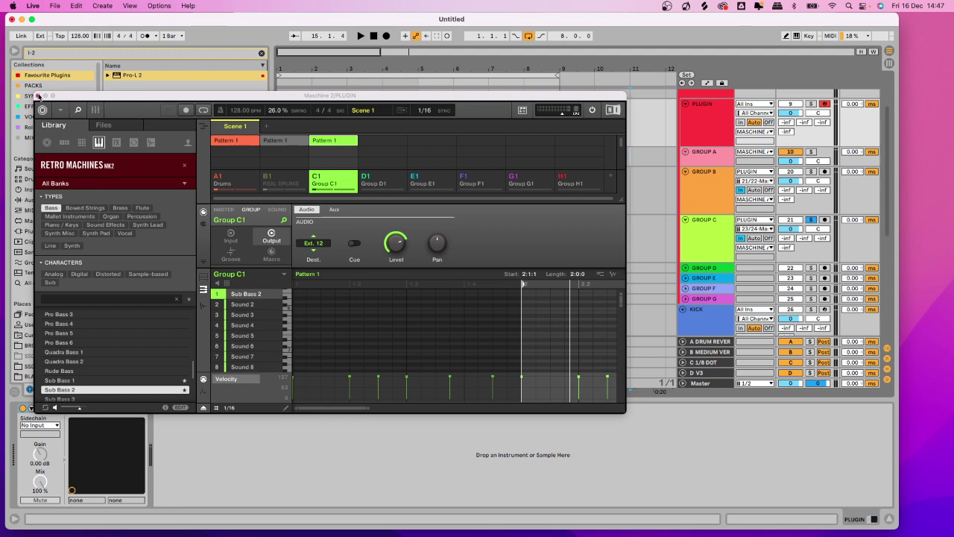
Close the Maschine 2 window and expand GROUP A to show its pad tracks.
click(38, 96)
scroll(627, 164, up, 1)
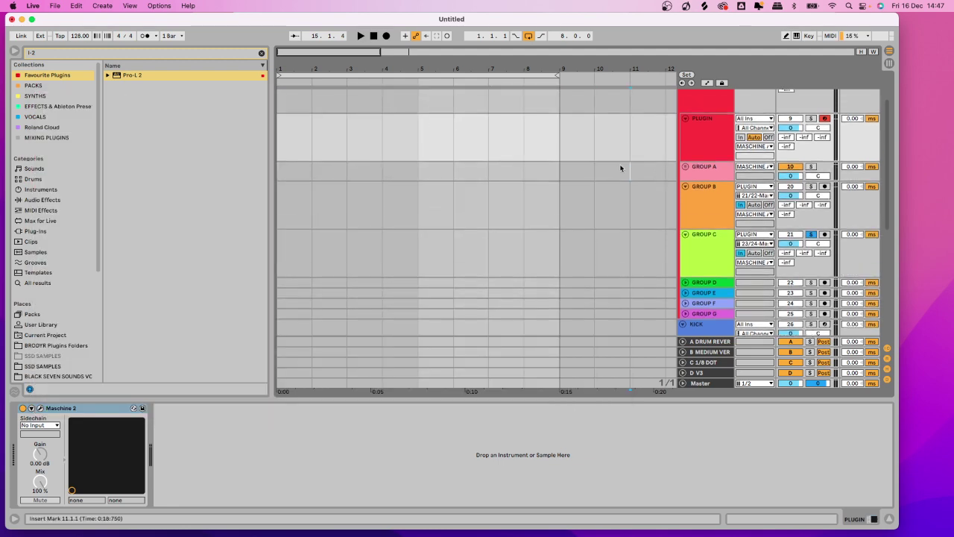
click(686, 166)
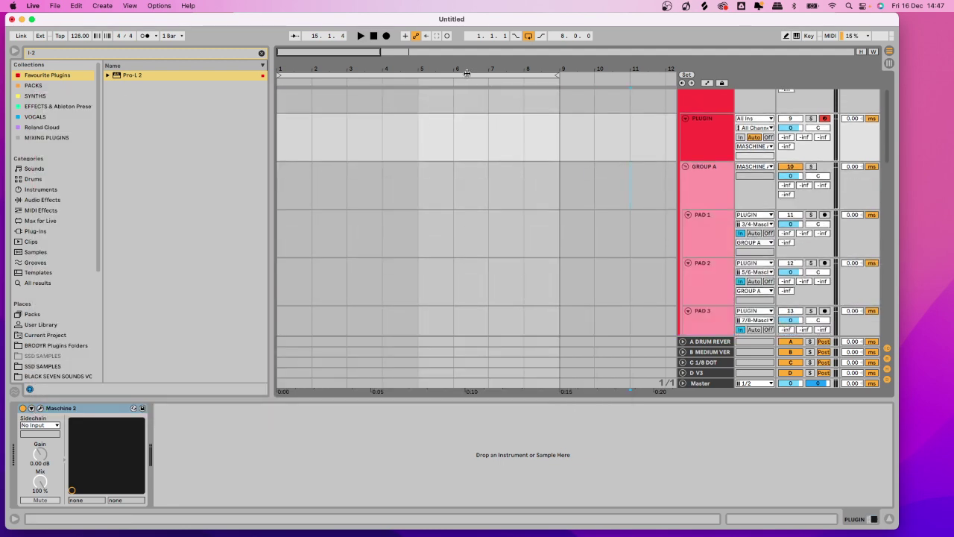
Place the insert marker at the start of the arrangement and select the PAD 1 to PAD 6 tracks.
click(290, 177)
scroll(522, 184, down, 2)
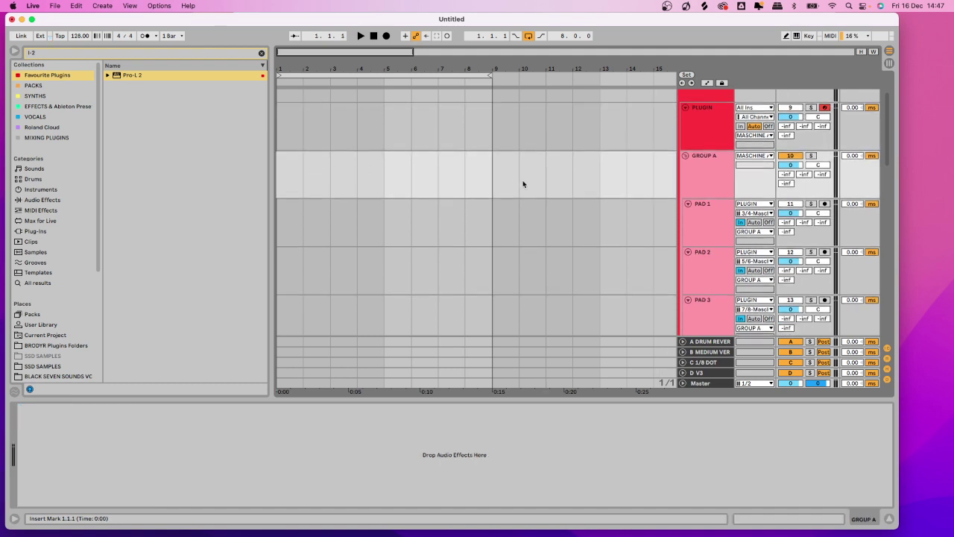
scroll(714, 190, down, 1)
click(714, 179)
scroll(717, 179, down, 3)
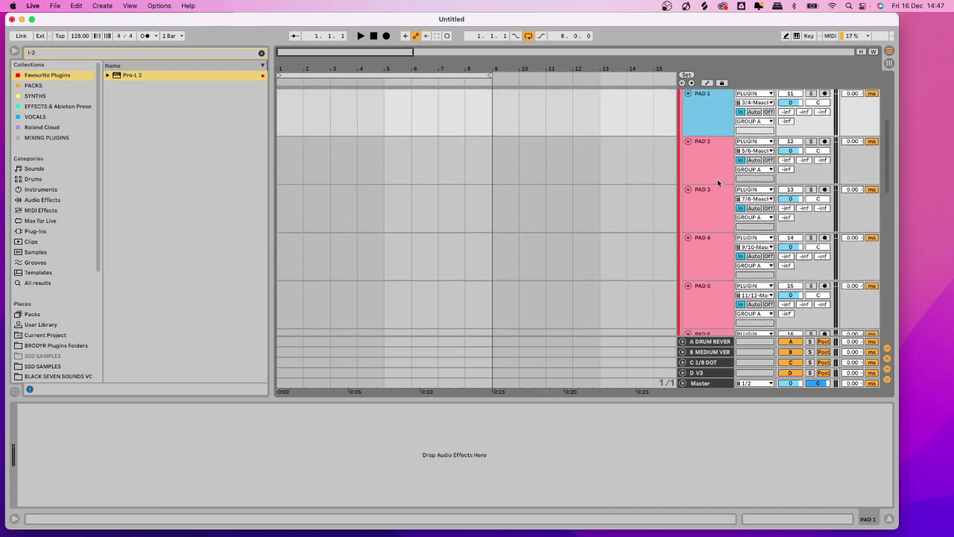
scroll(709, 246, down, 1)
shift+click(703, 277)
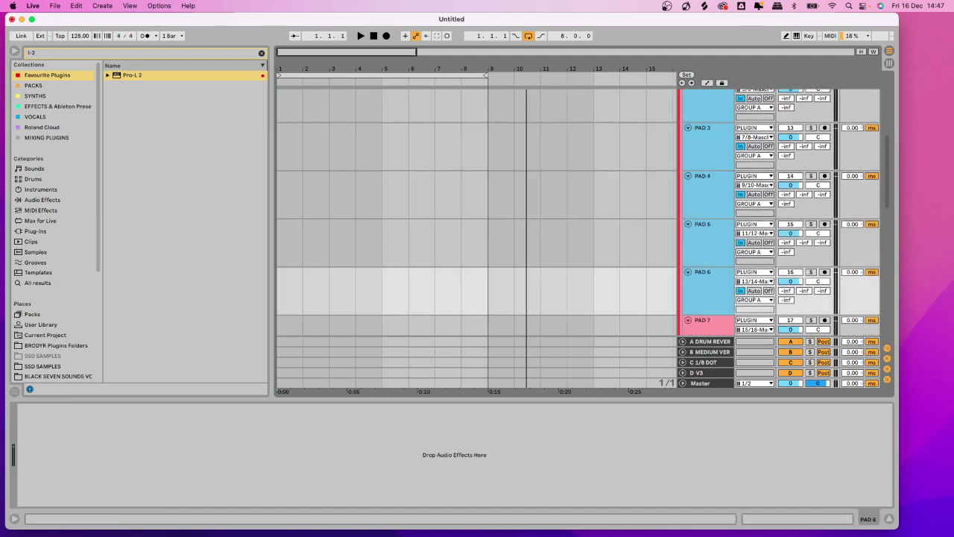
Fold the GROUP A pad tracks and arm PAD 1 to PAD 6 for recording.
key(minus)
scroll(439, 107, up, 2)
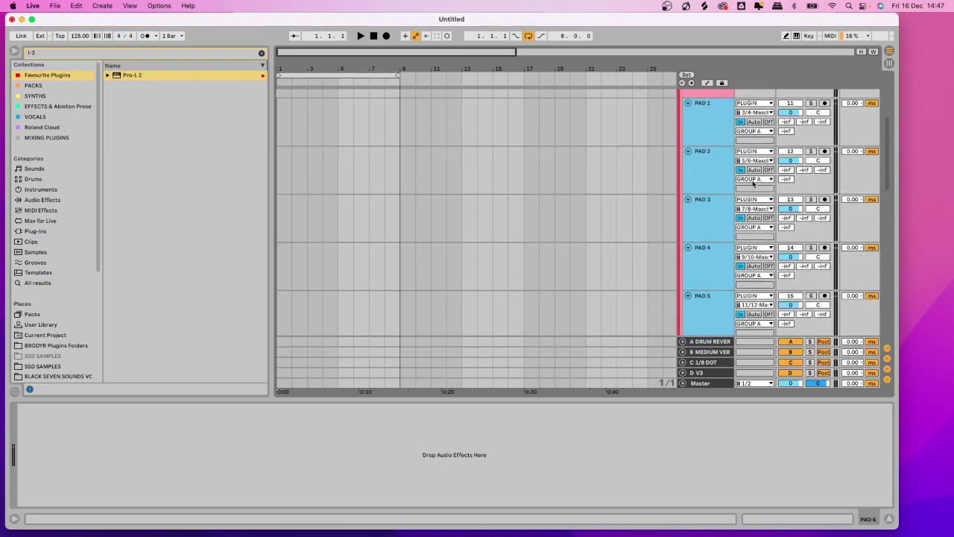
click(688, 153)
scroll(720, 196, up, 2)
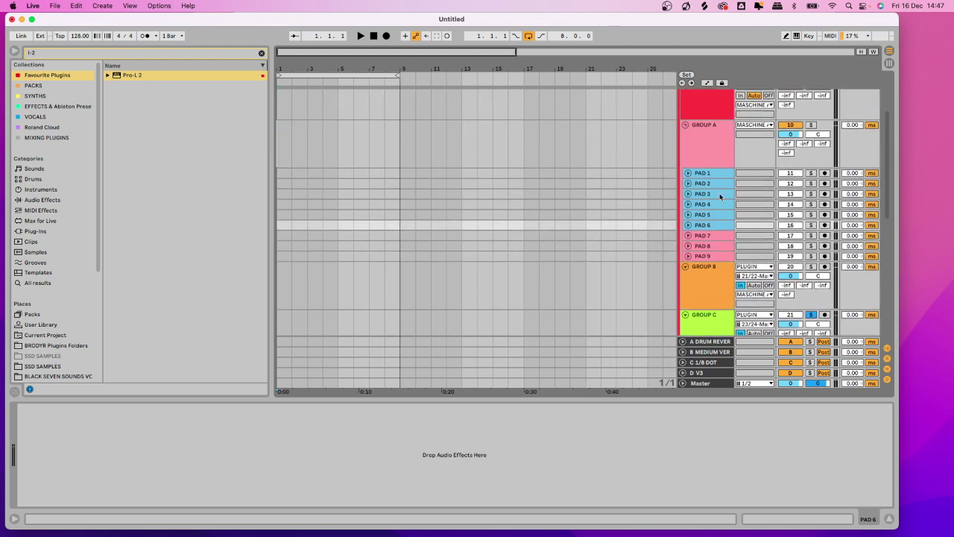
click(824, 173)
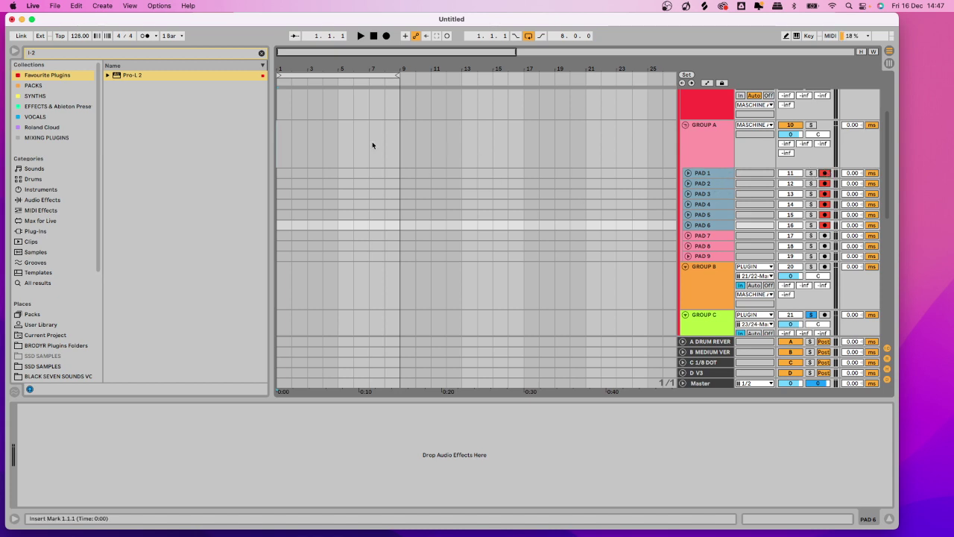
Record PAD 1 to PAD 6 from bar 1 for just over four bars, unfolding the pad tracks meanwhile, and stop.
drag(289, 72, 289, 81)
key(F9)
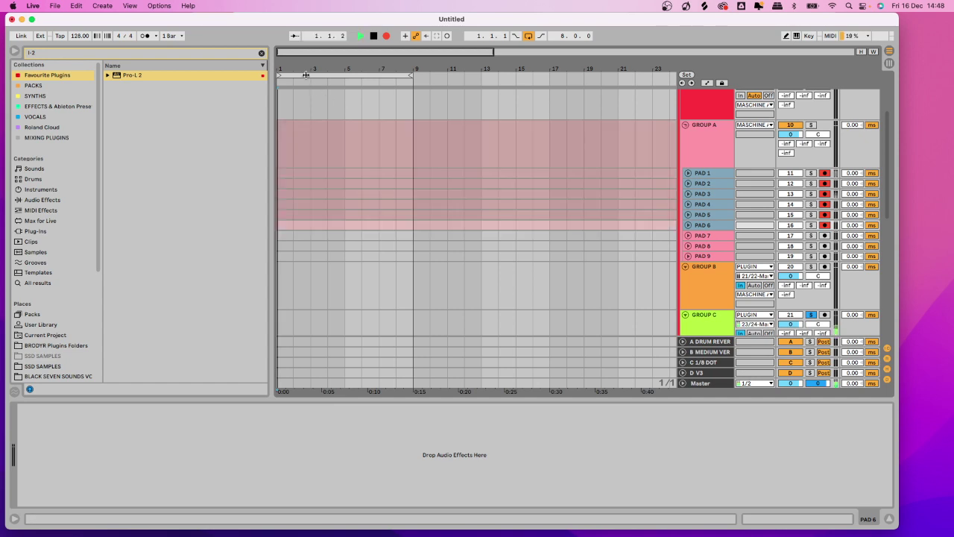
click(688, 183)
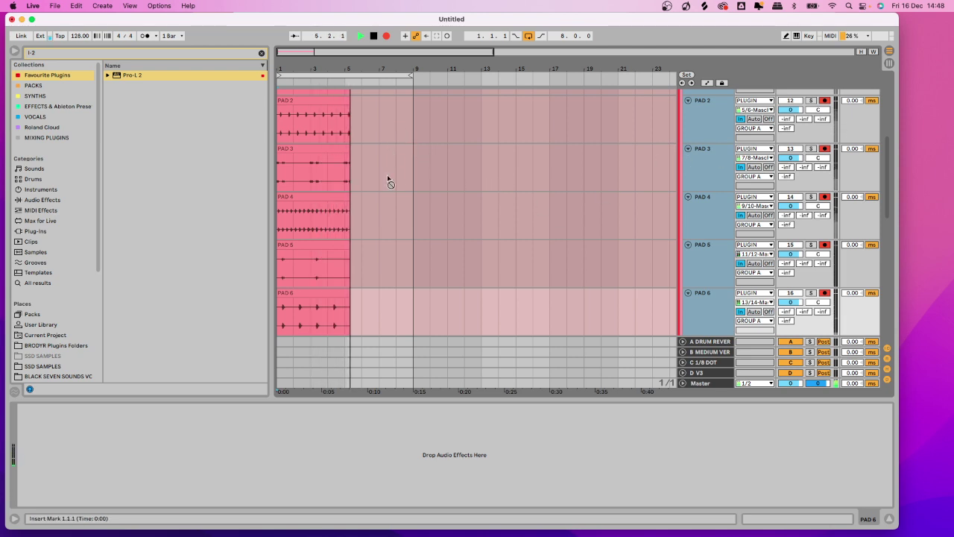
key(space)
scroll(417, 168, up, 2)
scroll(425, 174, up, 1)
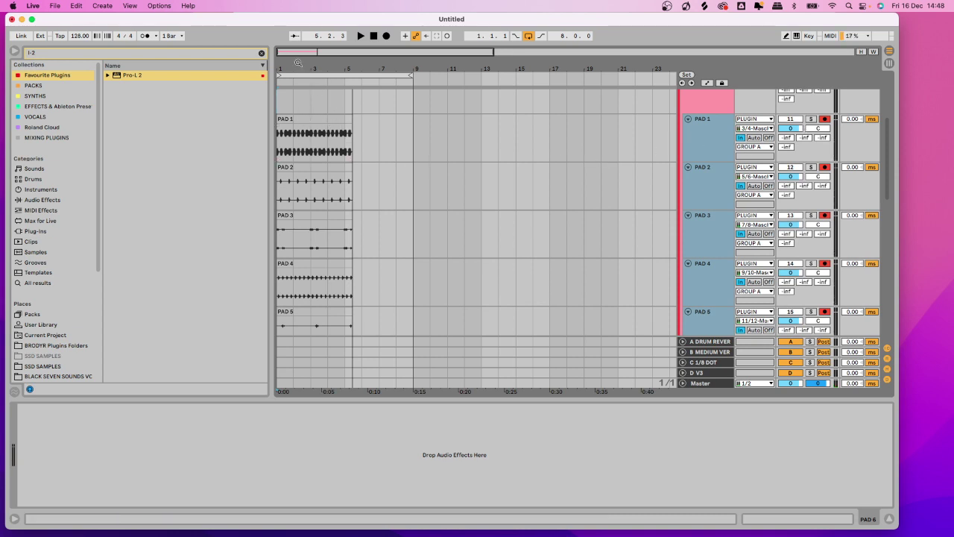
Delete the first four bars of the recorded PAD 1 clip, from 1.1.1 to 5.1.1.
drag(298, 62, 299, 69)
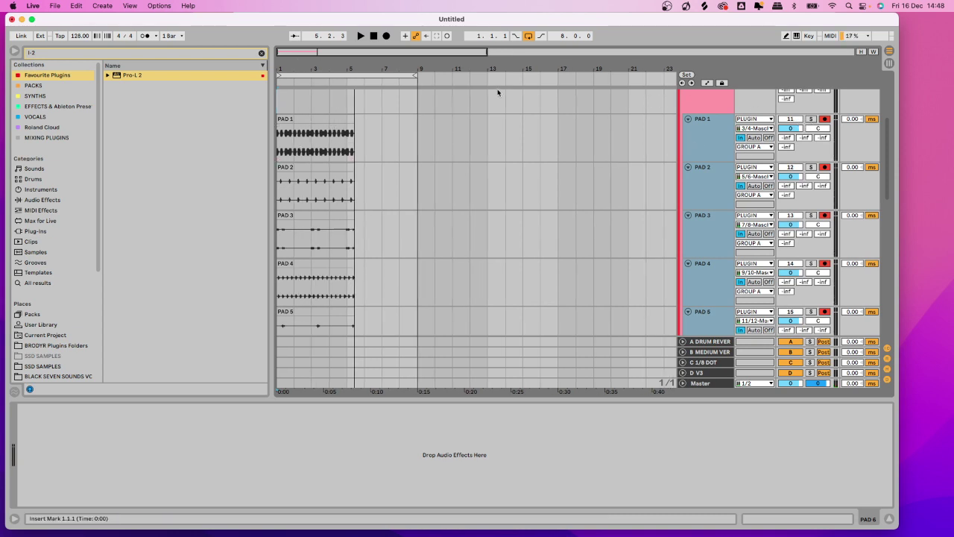
scroll(500, 108, down, 2)
click(589, 186)
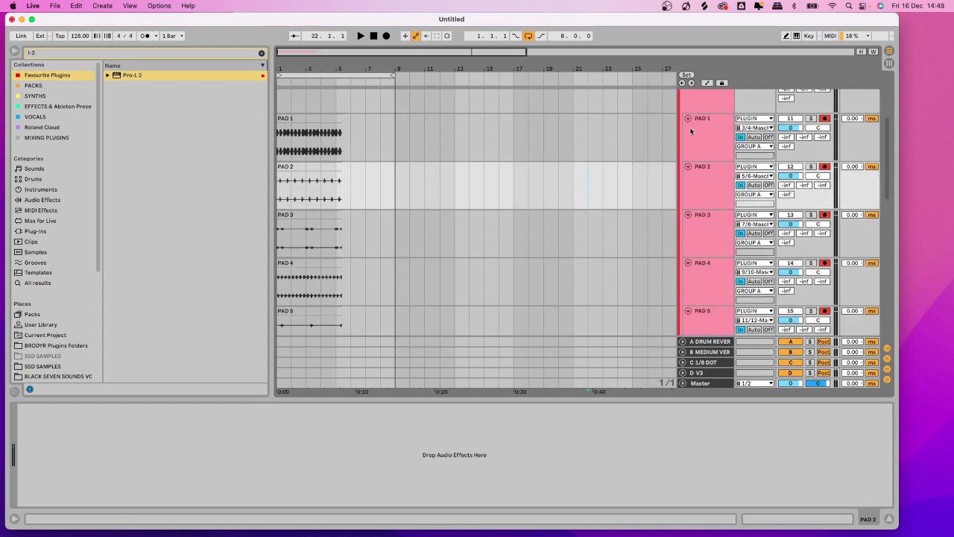
drag(337, 132, 273, 123)
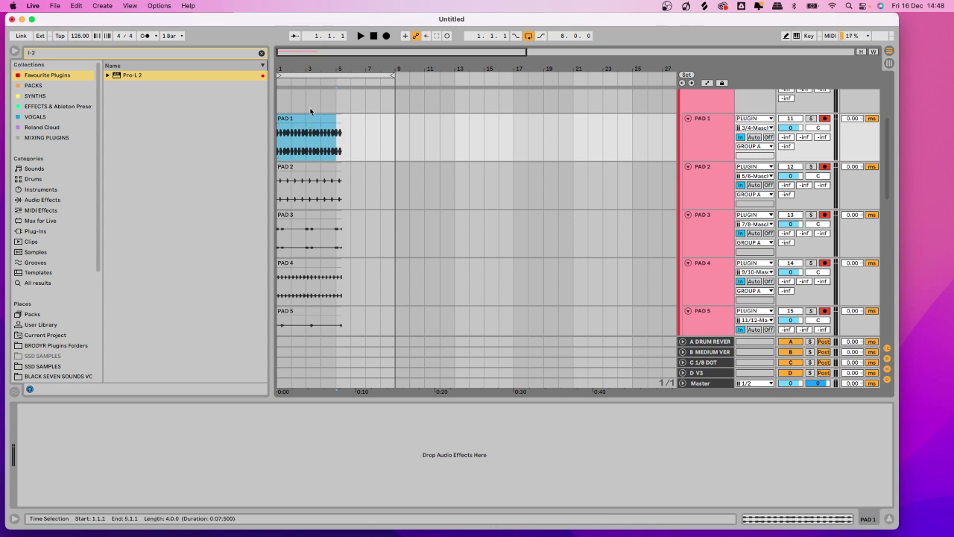
key(Delete)
Inspect the kick sample loaded on the KICK track, and return to the PAD 1 track at bar 6.
scroll(403, 164, down, 8)
scroll(454, 206, down, 2)
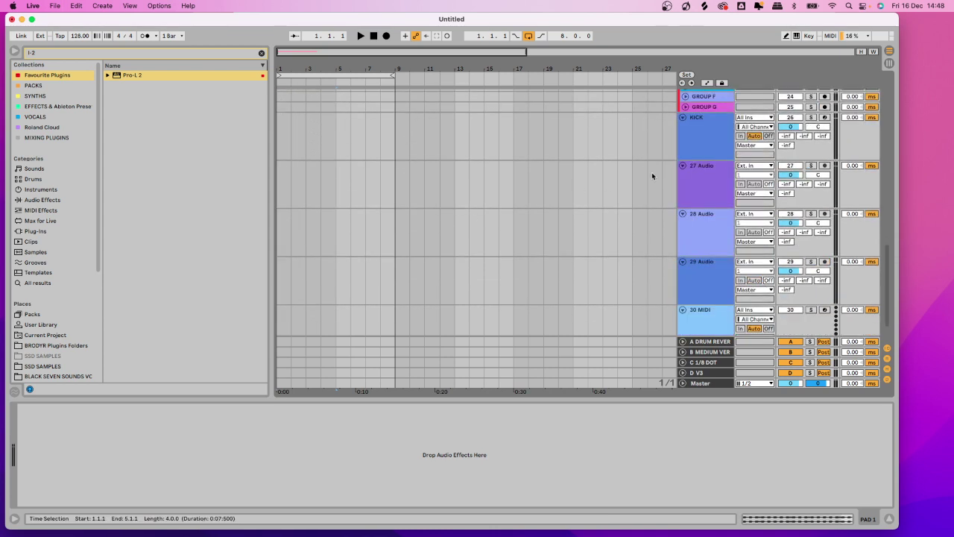
click(651, 138)
scroll(346, 170, up, 10)
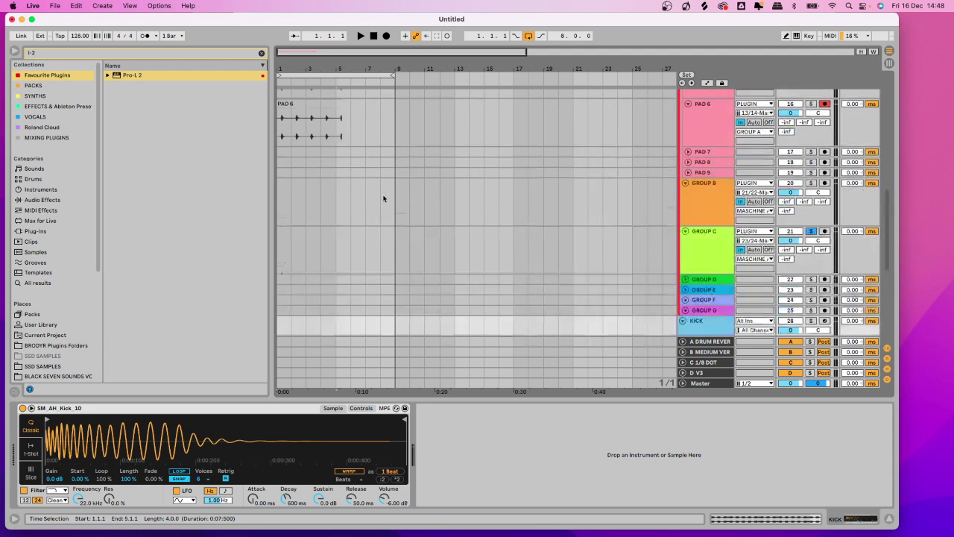
scroll(393, 206, down, 1)
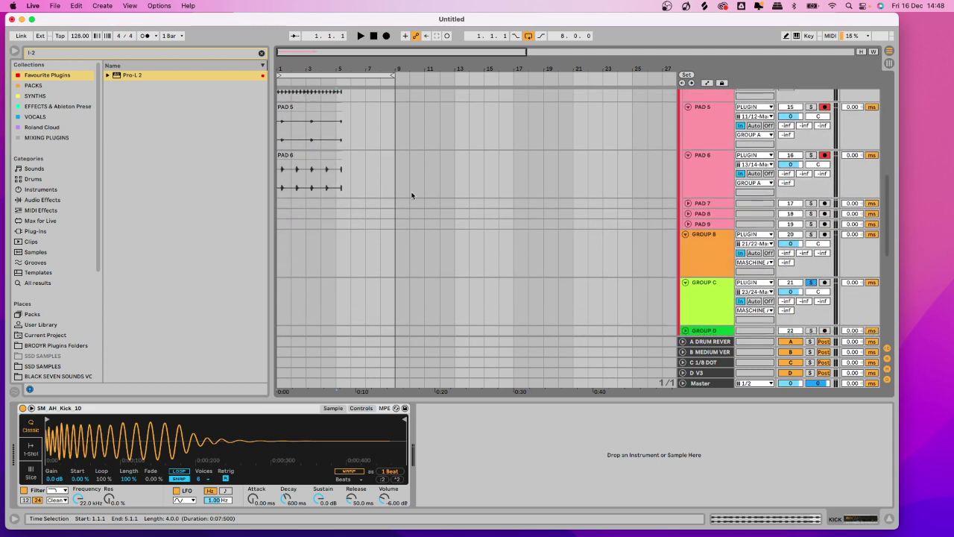
scroll(399, 147, up, 5)
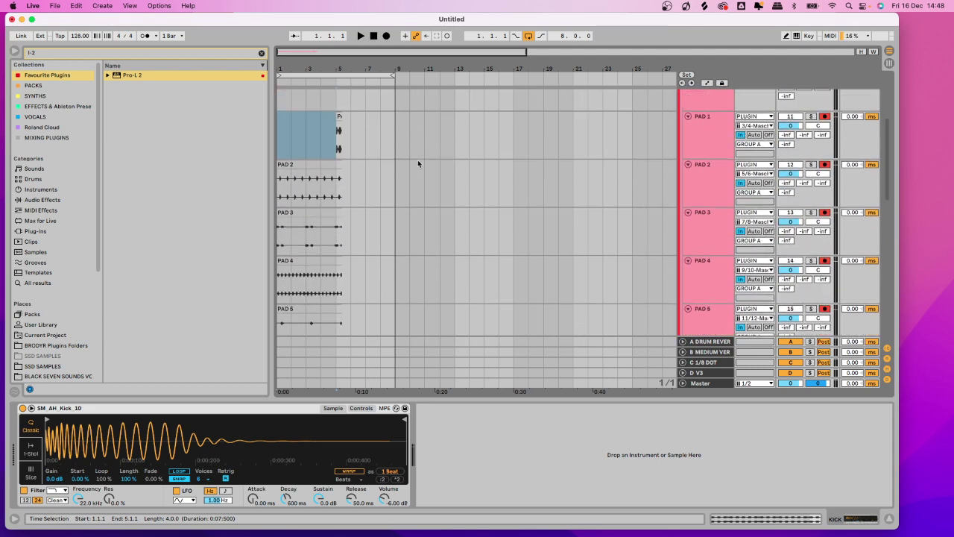
scroll(373, 164, up, 1)
click(355, 170)
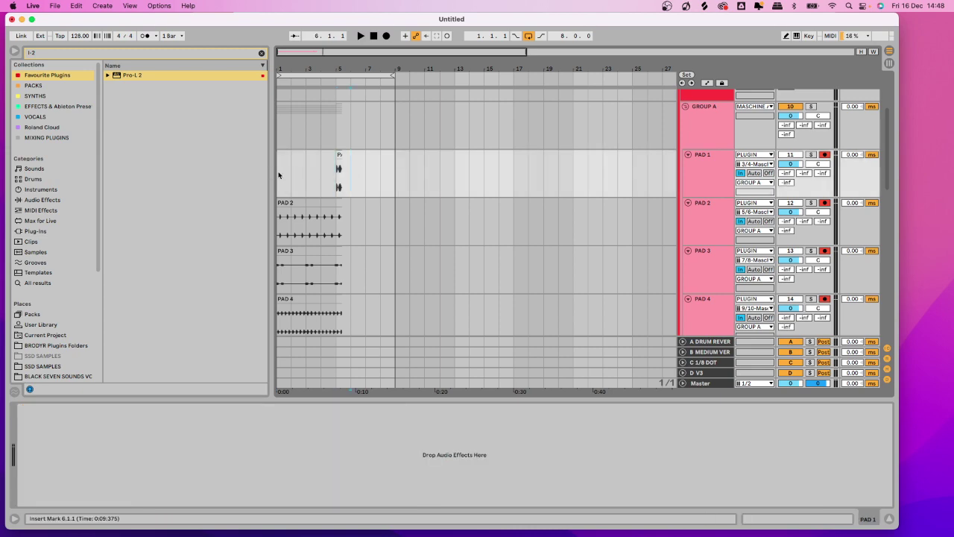
Examine the recorded clips and input routing across the GROUP A pad tracks and the group tracks below them.
scroll(371, 158, up, 2)
scroll(388, 160, up, 2)
scroll(376, 227, down, 4)
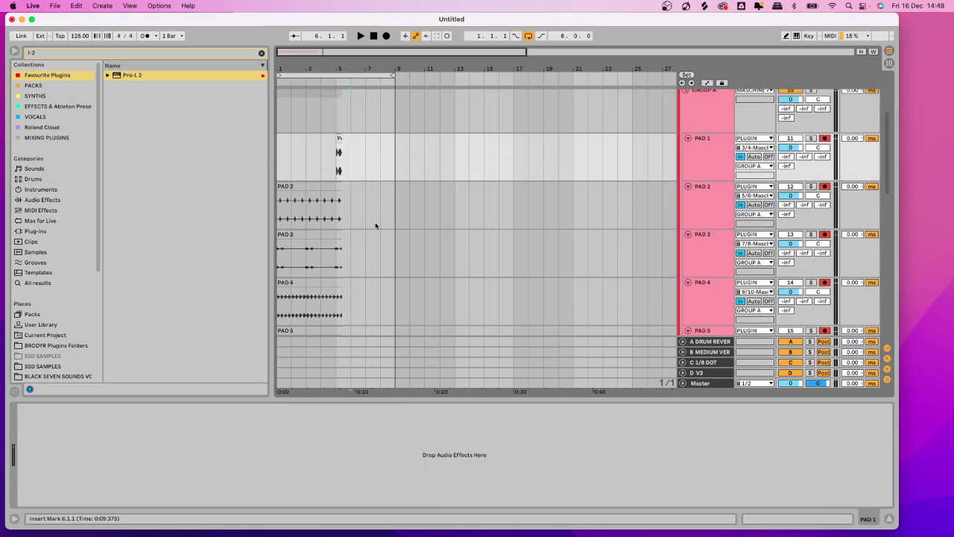
scroll(342, 160, down, 2)
scroll(362, 206, down, 4)
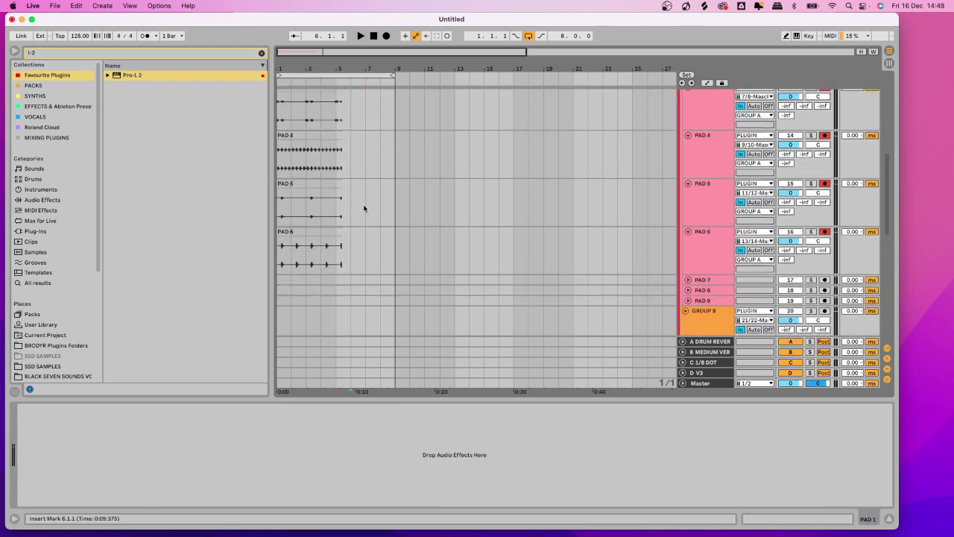
scroll(372, 197, up, 7)
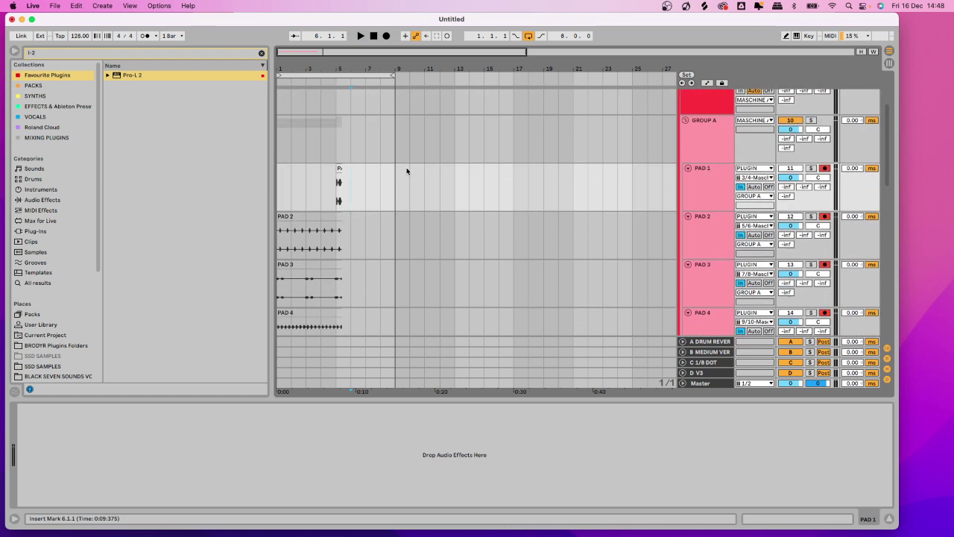
scroll(437, 201, down, 6)
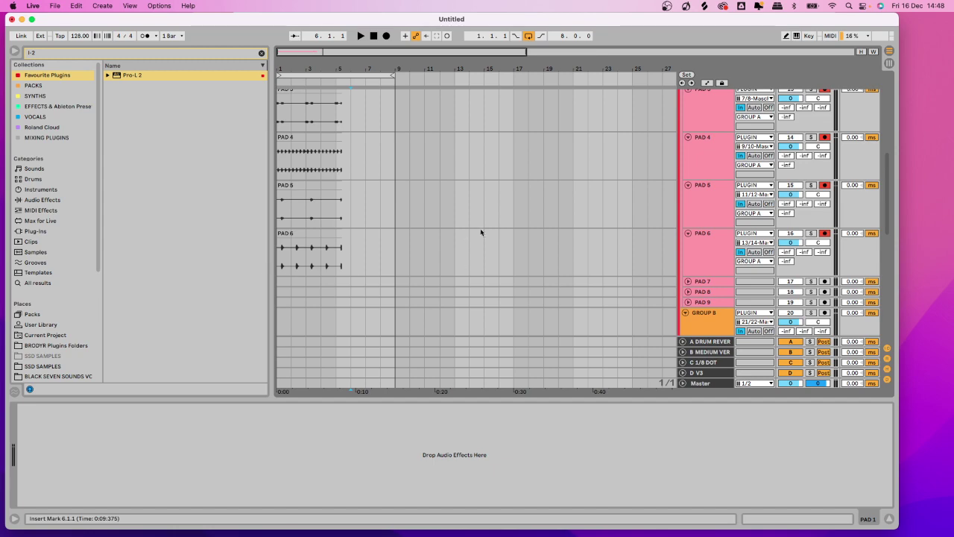
scroll(447, 186, up, 3)
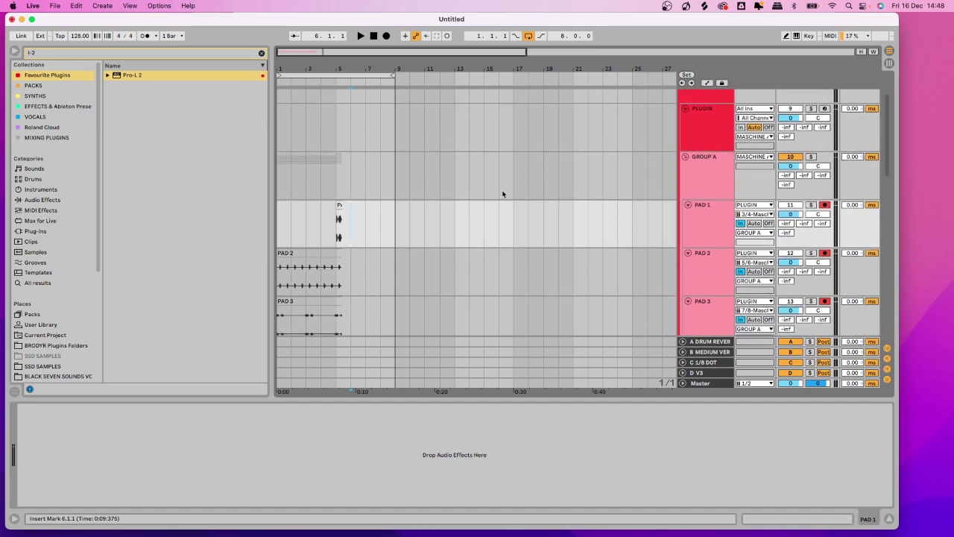
scroll(502, 191, down, 3)
scroll(505, 186, down, 3)
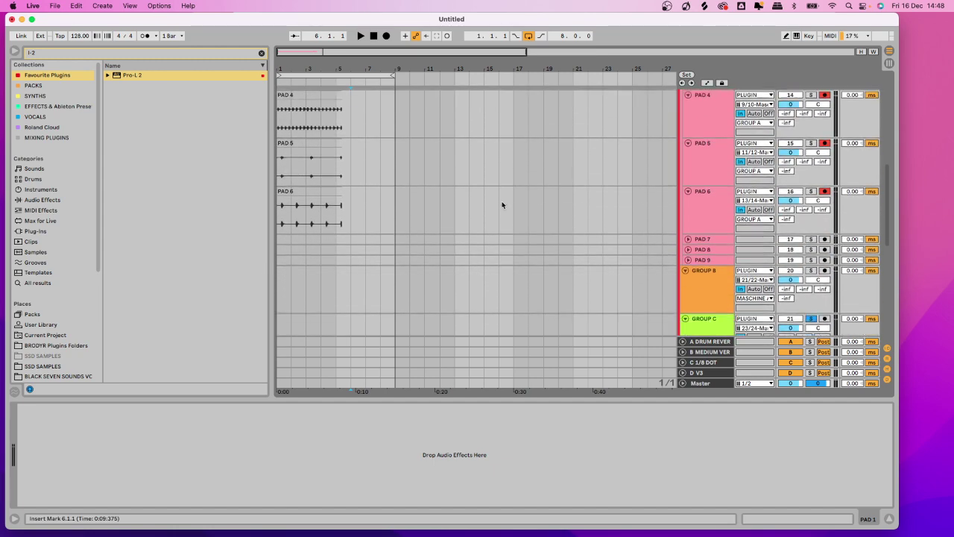
drag(312, 69, 317, 75)
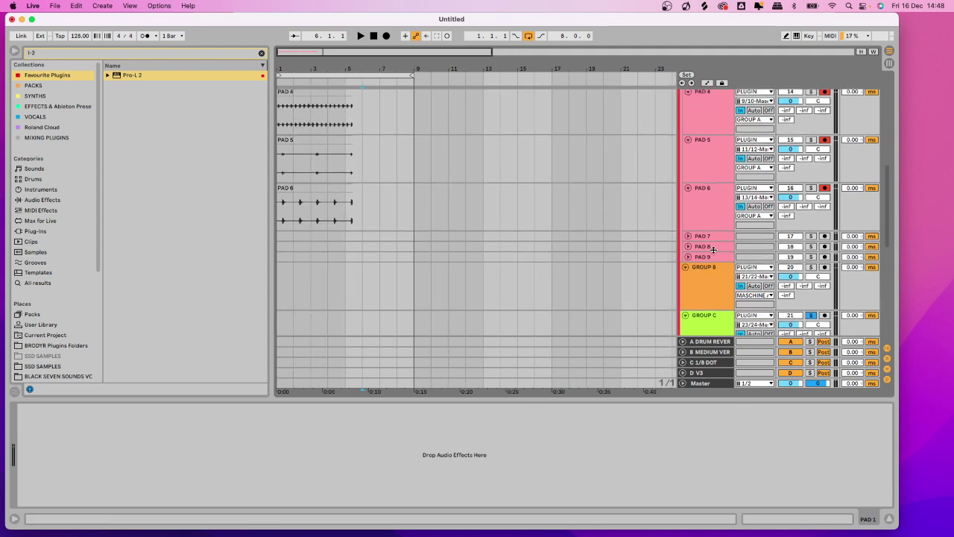
scroll(605, 222, down, 3)
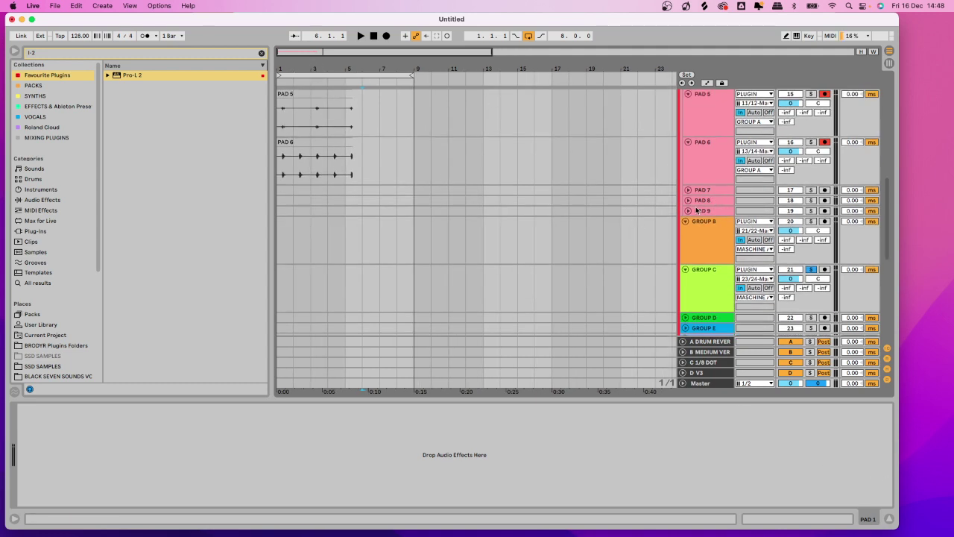
scroll(433, 213, up, 8)
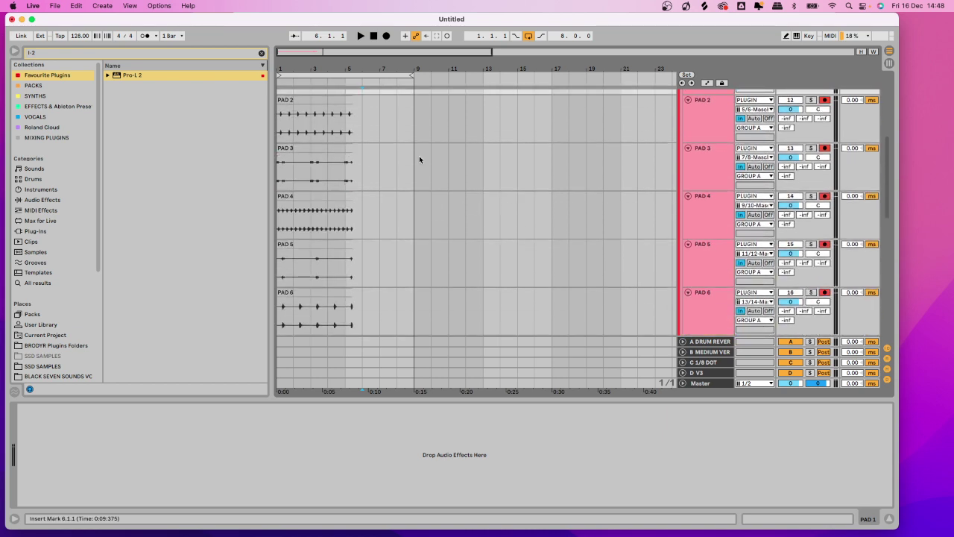
scroll(433, 179, up, 1)
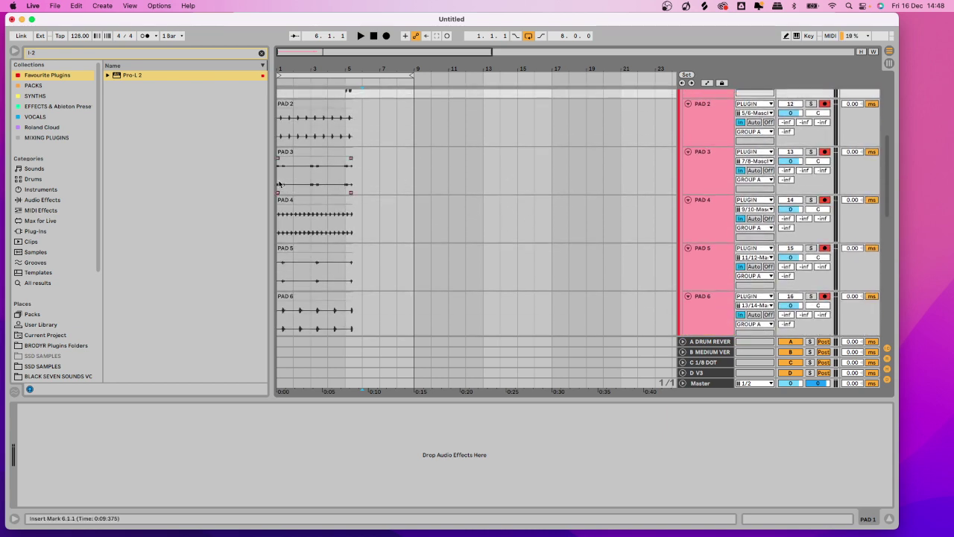
scroll(408, 184, down, 2)
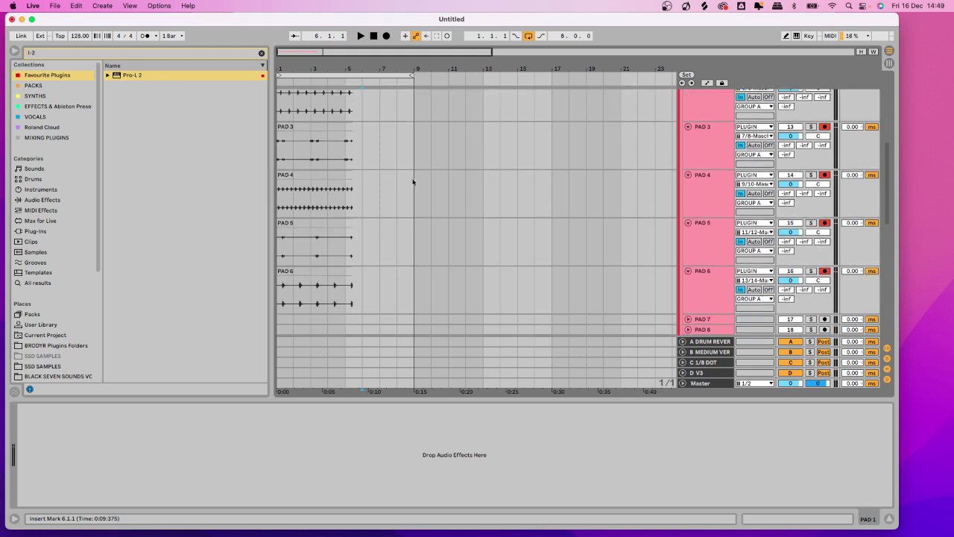
scroll(597, 186, up, 4)
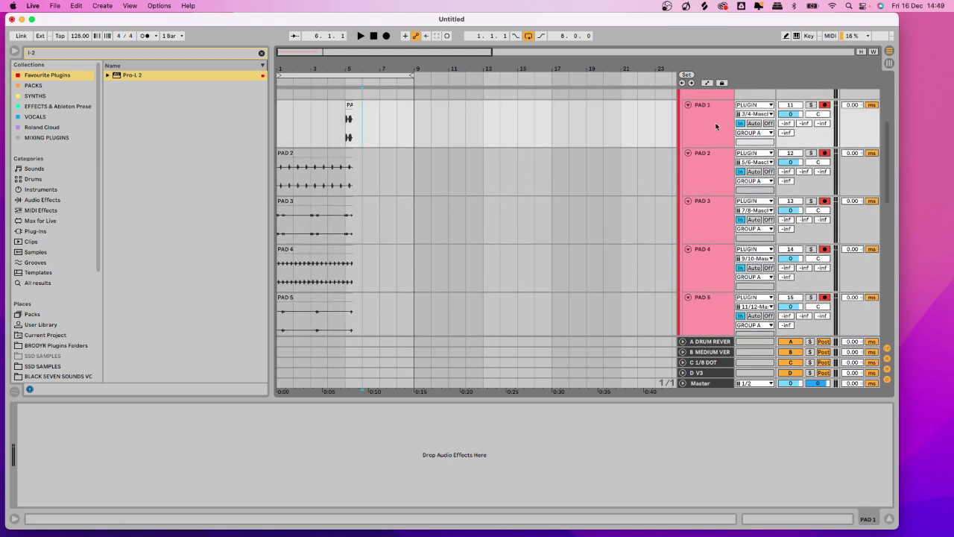
scroll(705, 116, up, 2)
scroll(423, 267, down, 4)
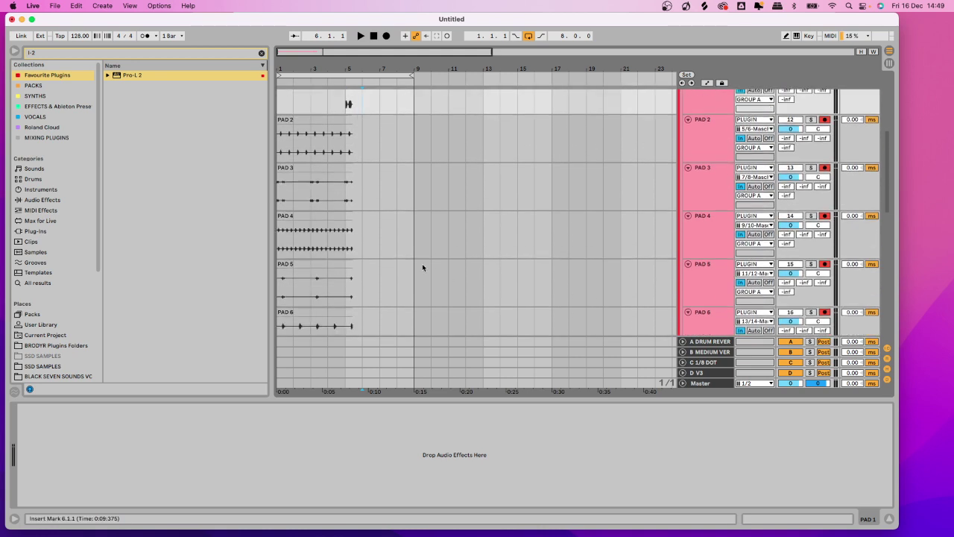
drag(332, 265, 335, 326)
click(393, 292)
Select the GROUP C track and turn off its solo.
scroll(433, 202, down, 5)
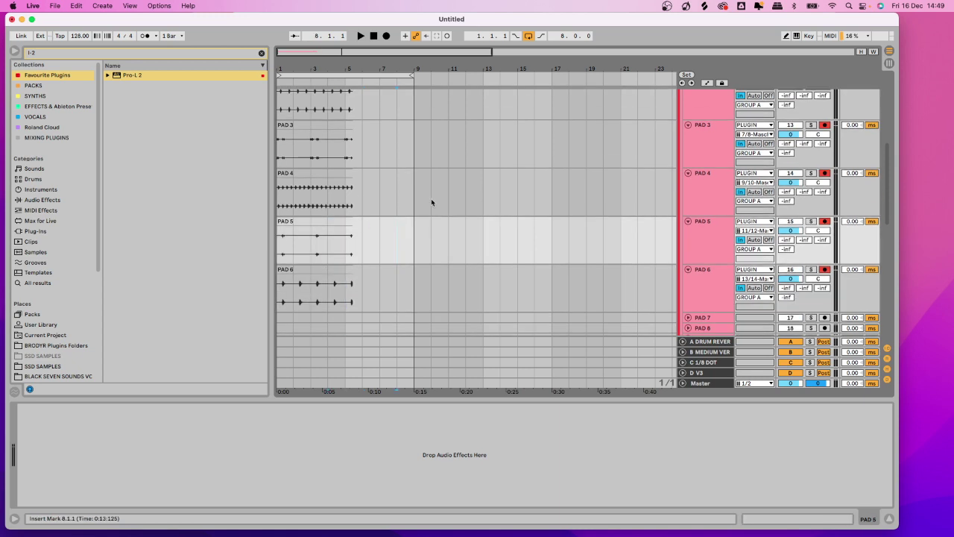
scroll(709, 243, down, 8)
click(696, 217)
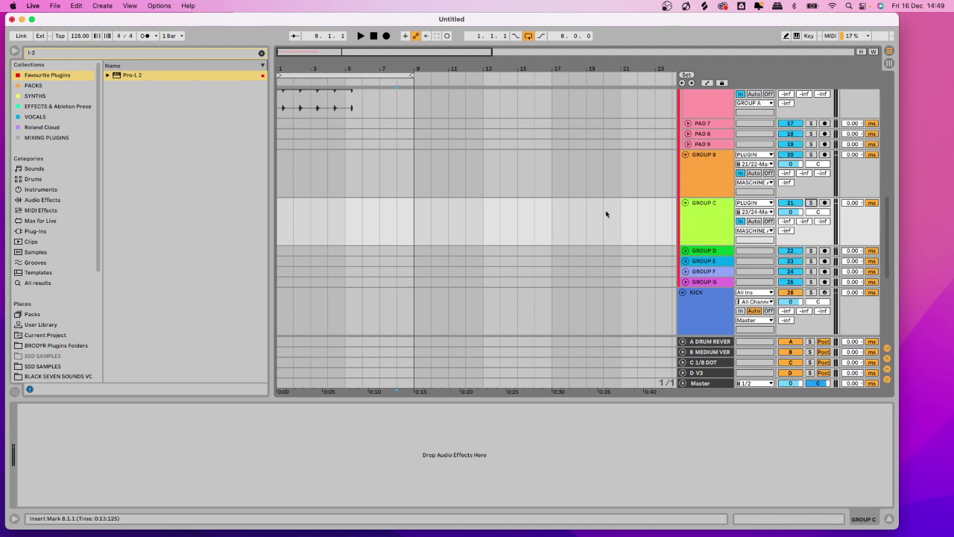
key(super+t)
key(super+t)
key(super+t)
key(super+shift+t)
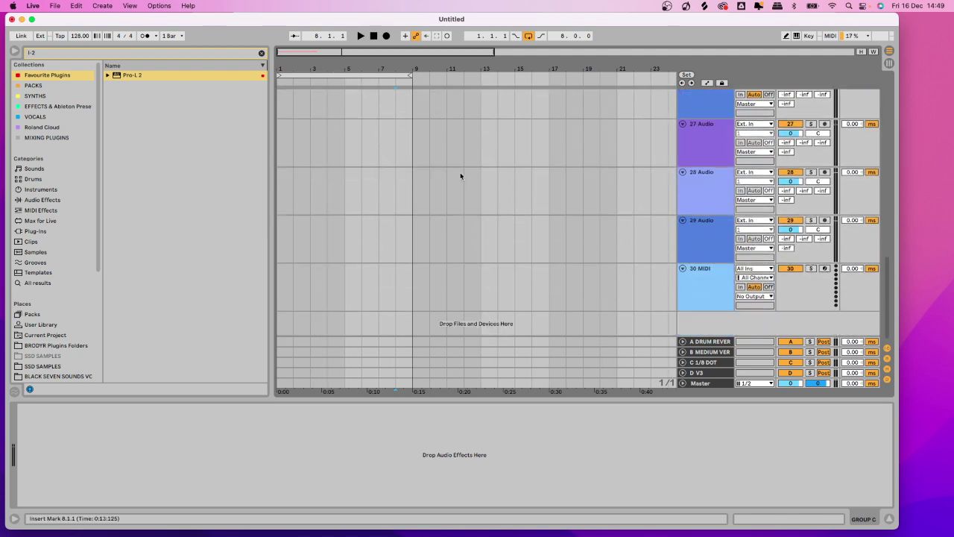
scroll(601, 188, up, 5)
scroll(643, 171, up, 2)
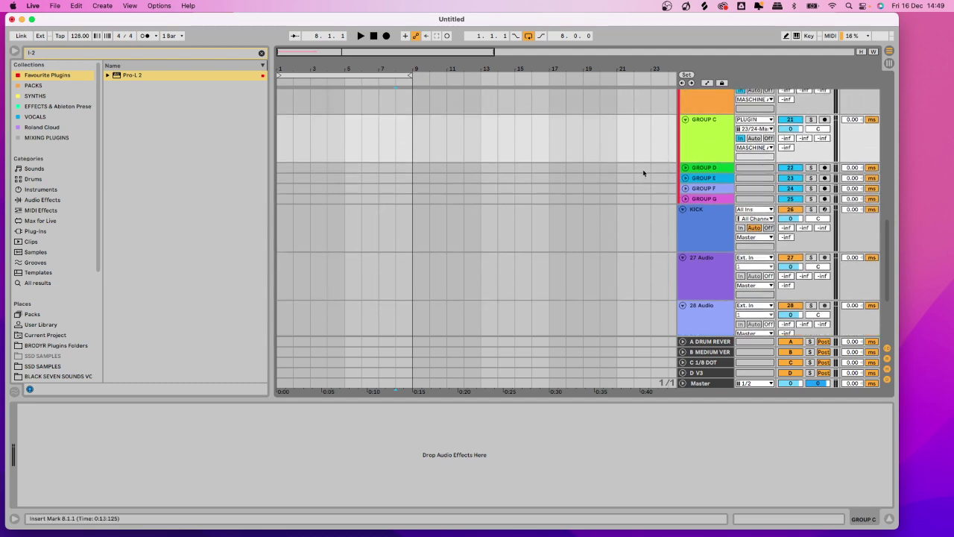
scroll(695, 194, up, 5)
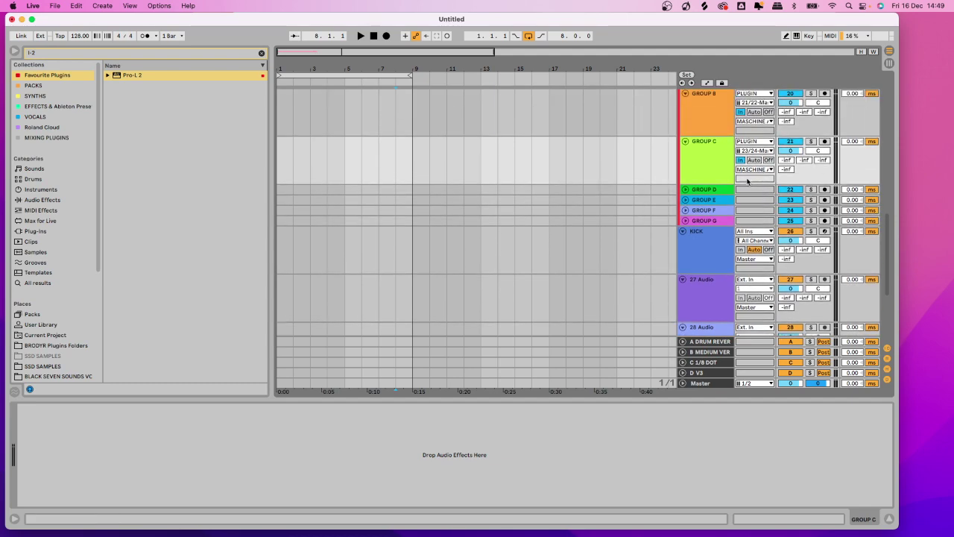
Open the Maschine 2 plugin window from the PLUGIN track and move it clear of the empty audio tracks.
scroll(695, 195, up, 8)
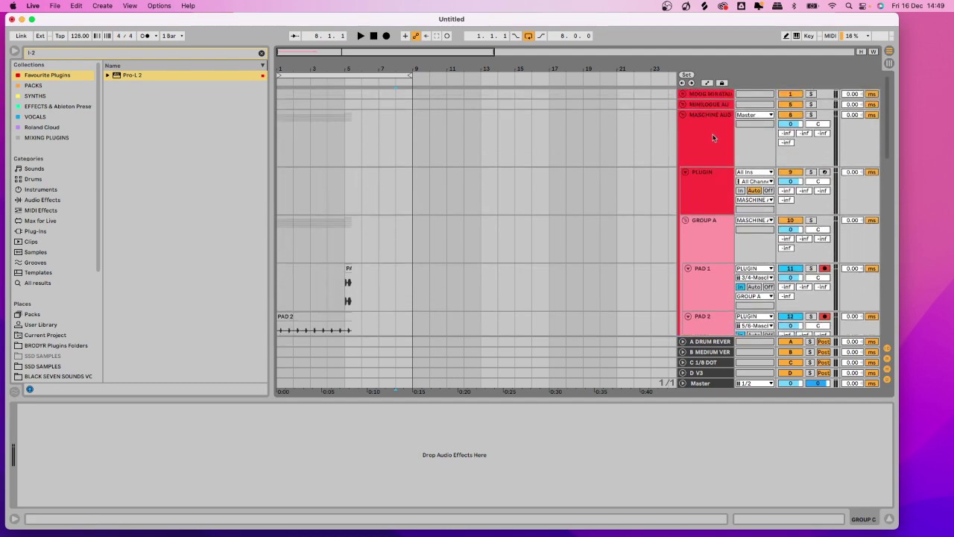
click(692, 186)
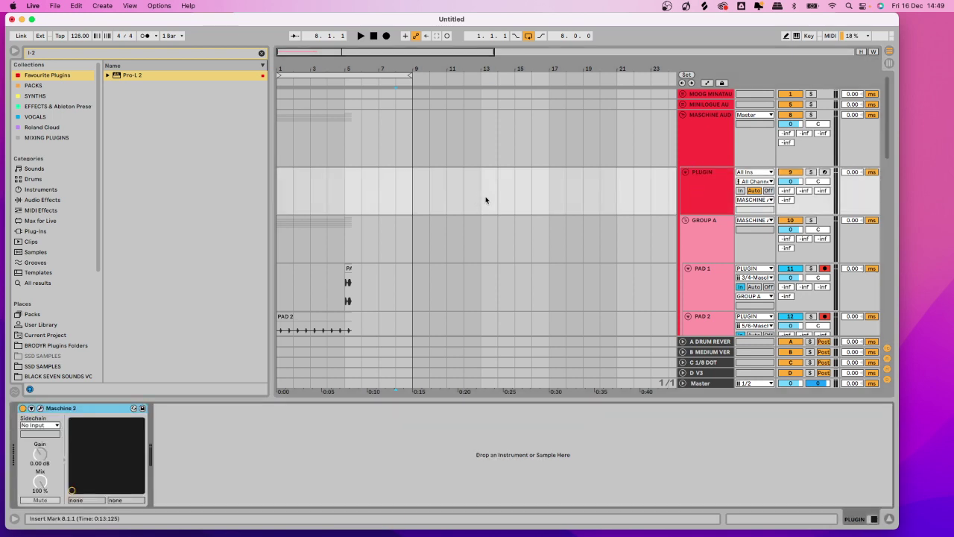
scroll(486, 200, down, 2)
click(40, 408)
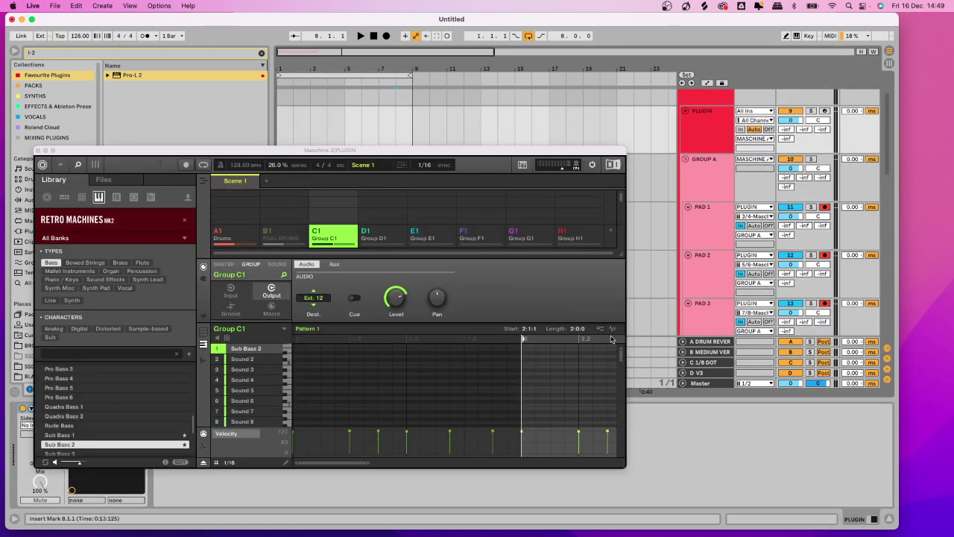
scroll(660, 170, down, 10)
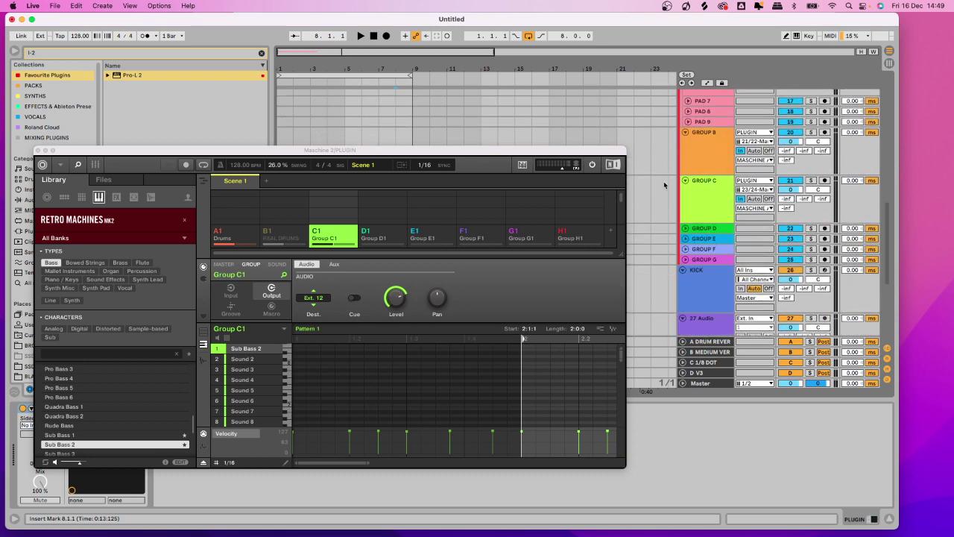
scroll(664, 185, down, 8)
drag(443, 154, 422, 224)
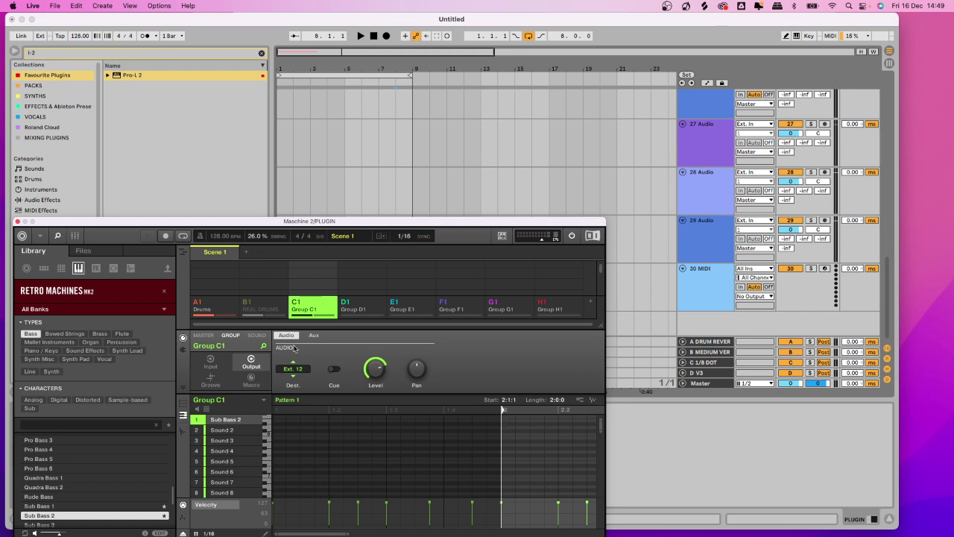
Export Group C1's Sub Bass 2 Pattern 1 from Maschine as an audio clip at bar 1 of audio track 28.
scroll(365, 452, up, 5)
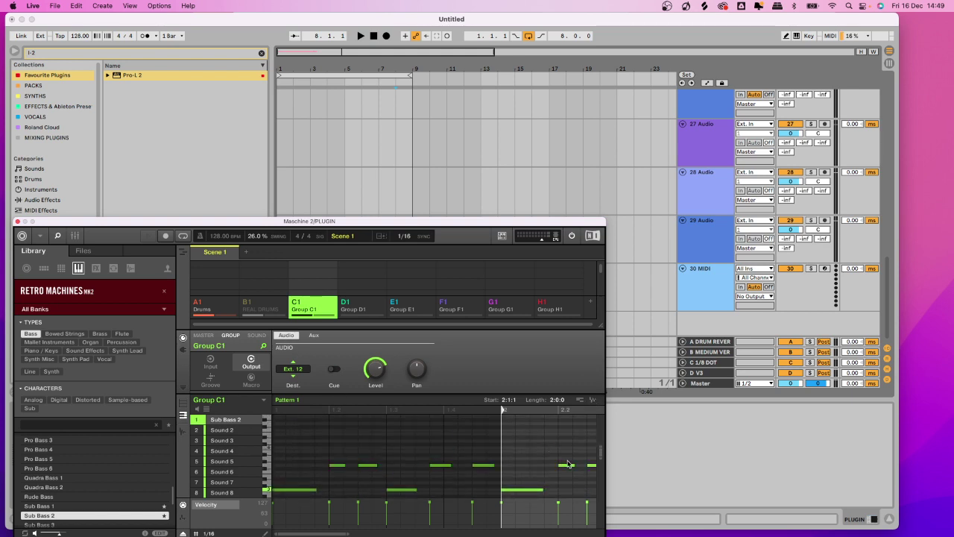
drag(346, 529, 448, 530)
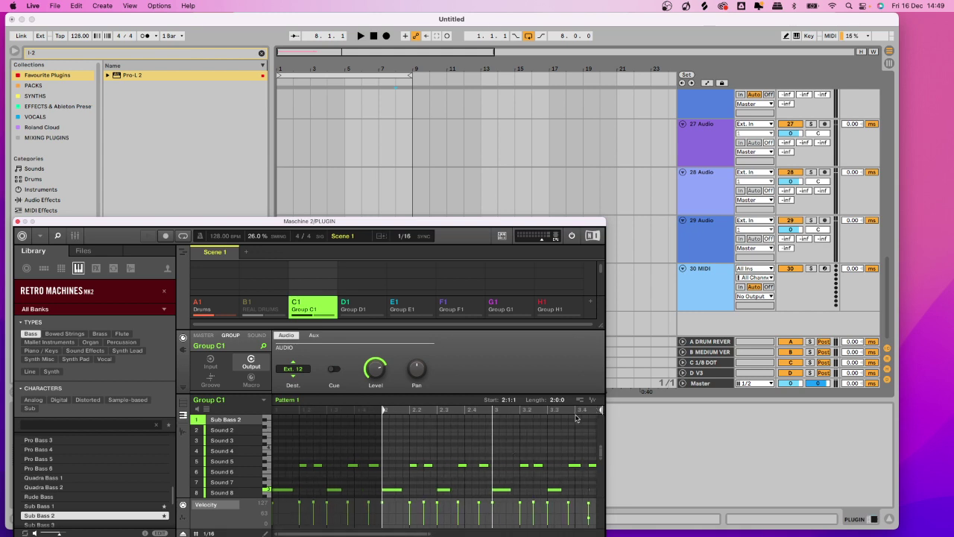
drag(595, 402, 282, 195)
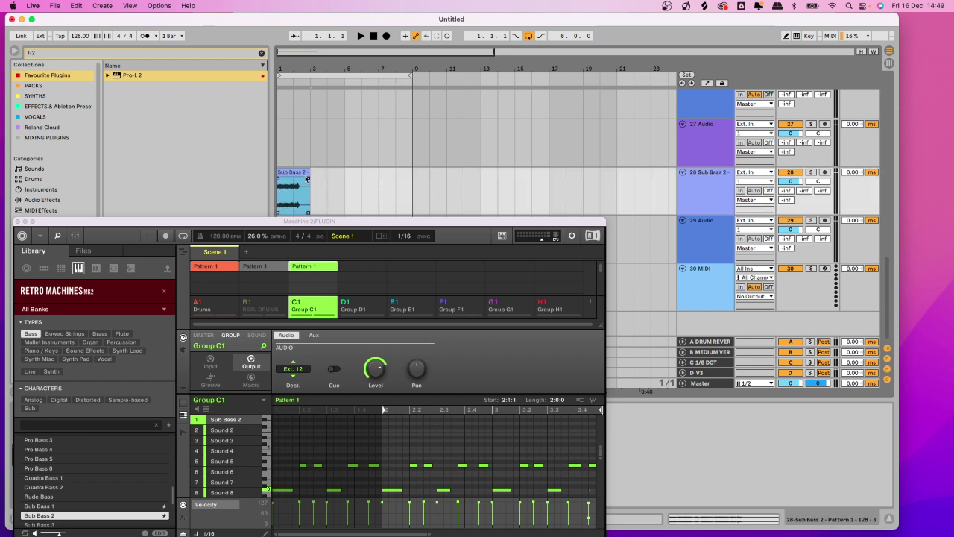
Trim the Sub Bass 2 clip to end at 2.1.1 and duplicate it five times, up to bar 7.
drag(277, 71, 280, 67)
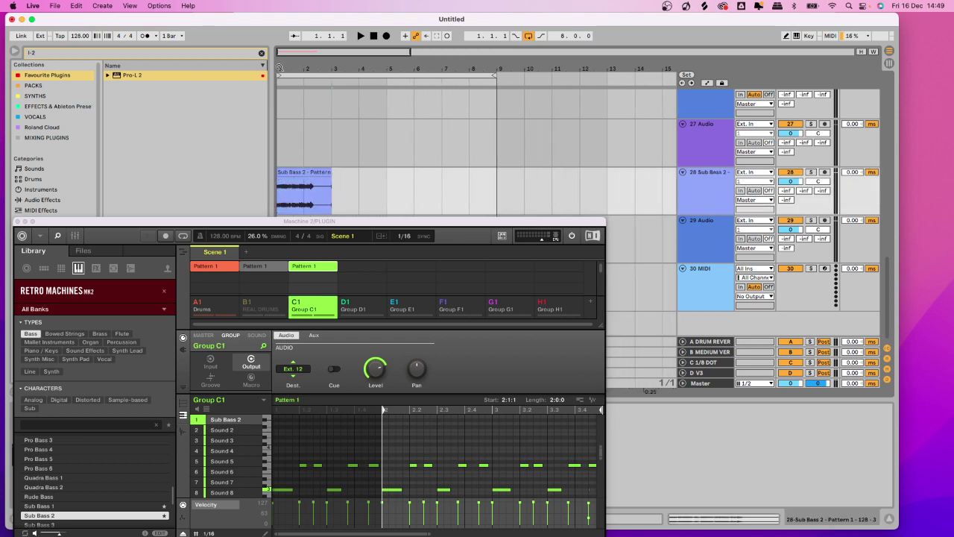
drag(328, 181, 304, 180)
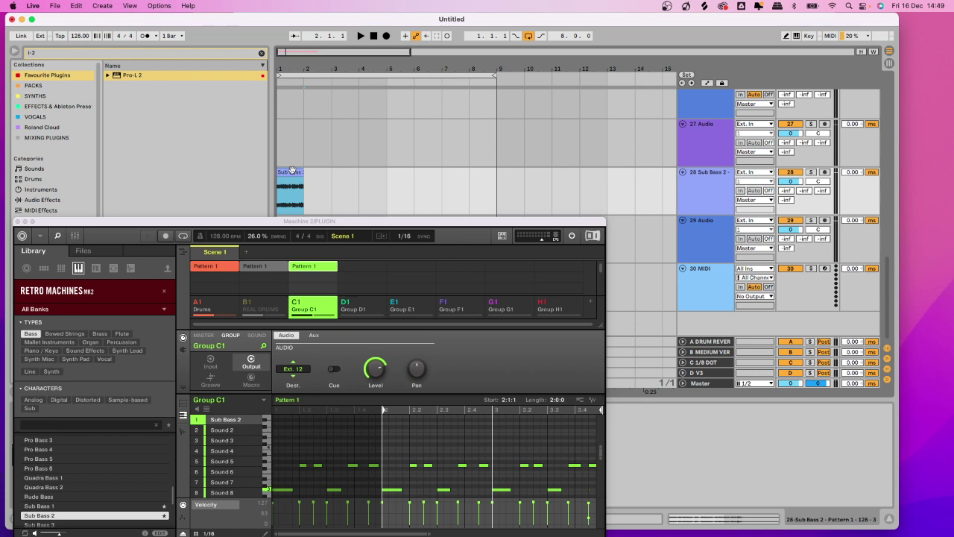
key(super+d)
key(super+d)
key(super+d)
key(super+d)
key(super+d)
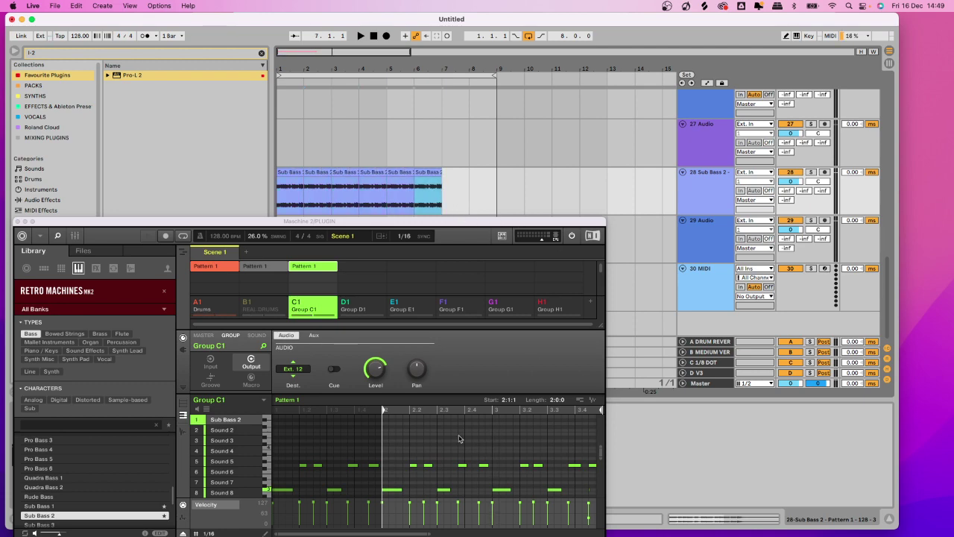
Reposition the Maschine 2 plugin window and close it.
drag(385, 221, 406, 189)
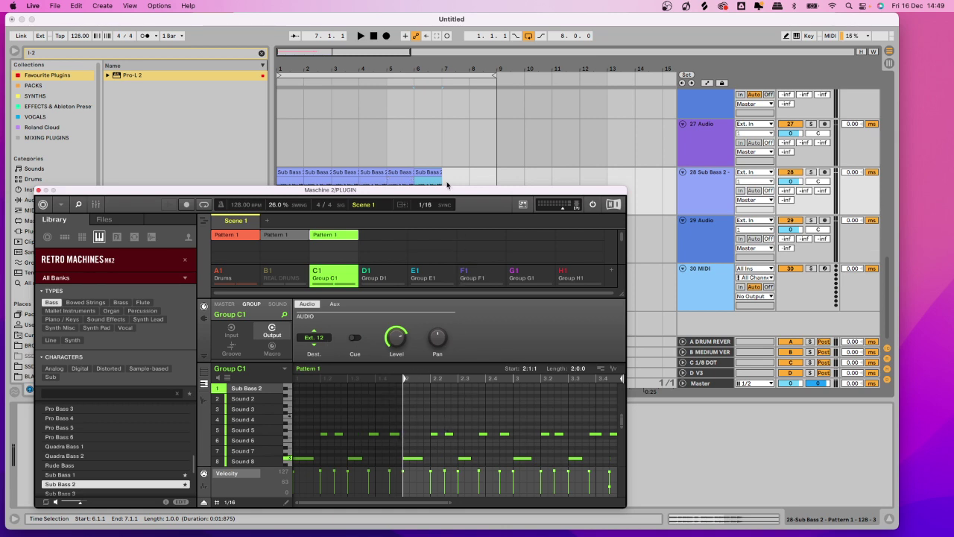
drag(447, 189, 449, 172)
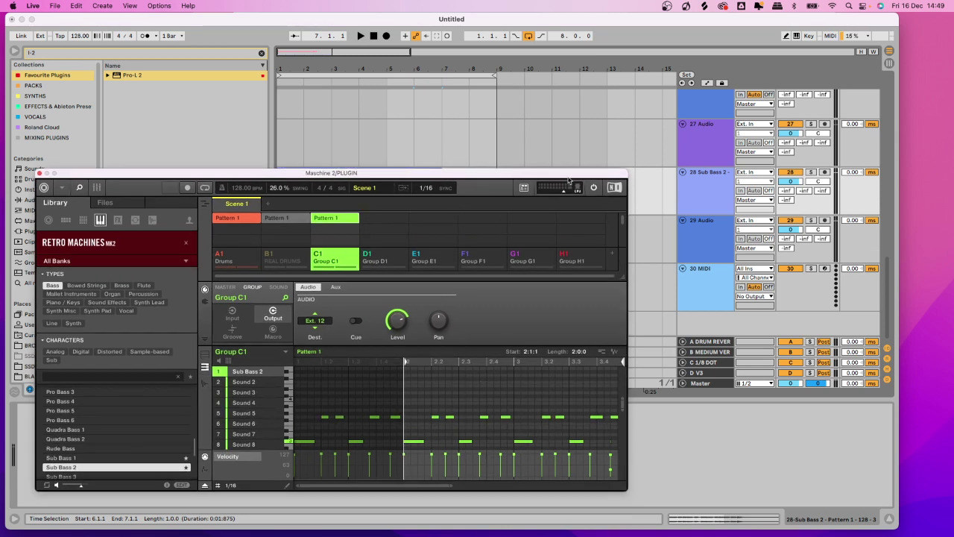
click(40, 173)
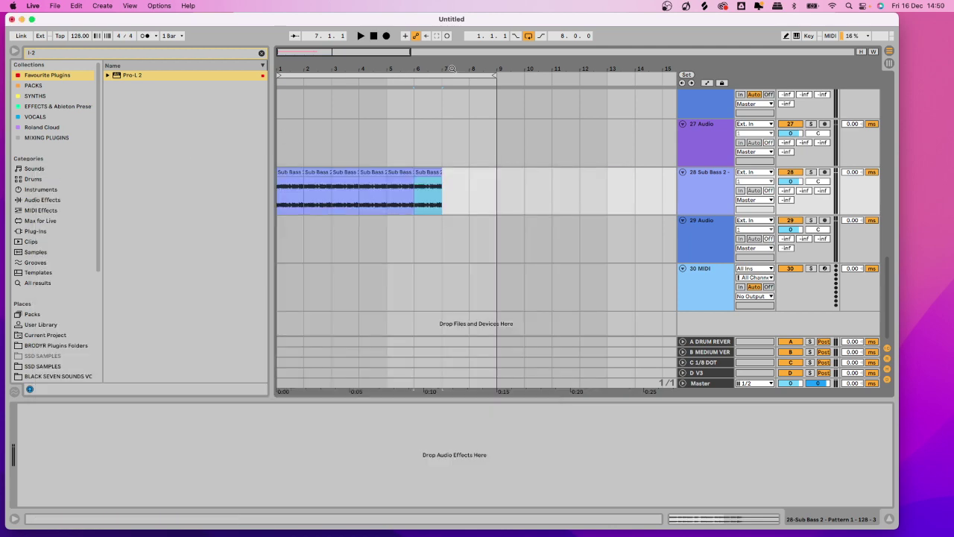
Set the arrangement's fixed grid to 4 bars.
drag(452, 68, 452, 63)
scroll(487, 179, up, 10)
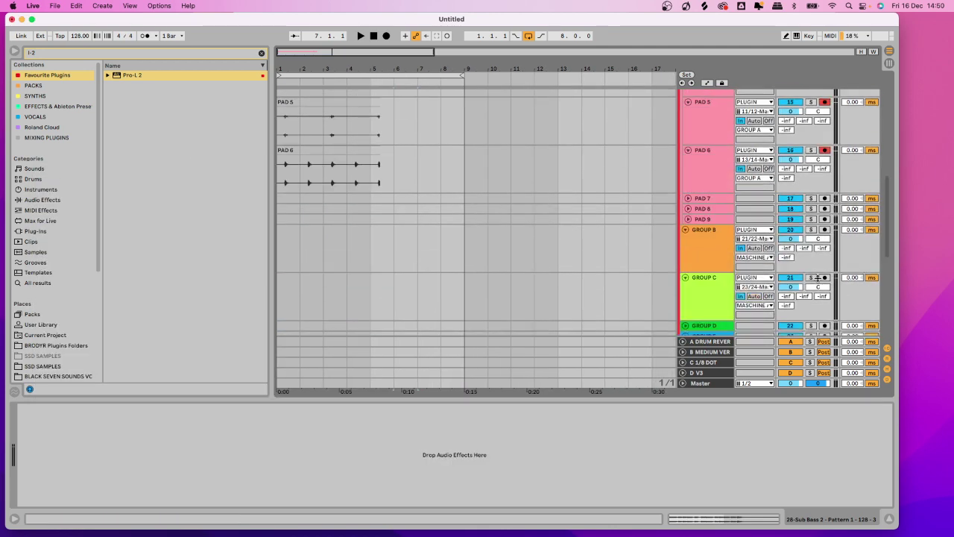
key(minus)
key(minus)
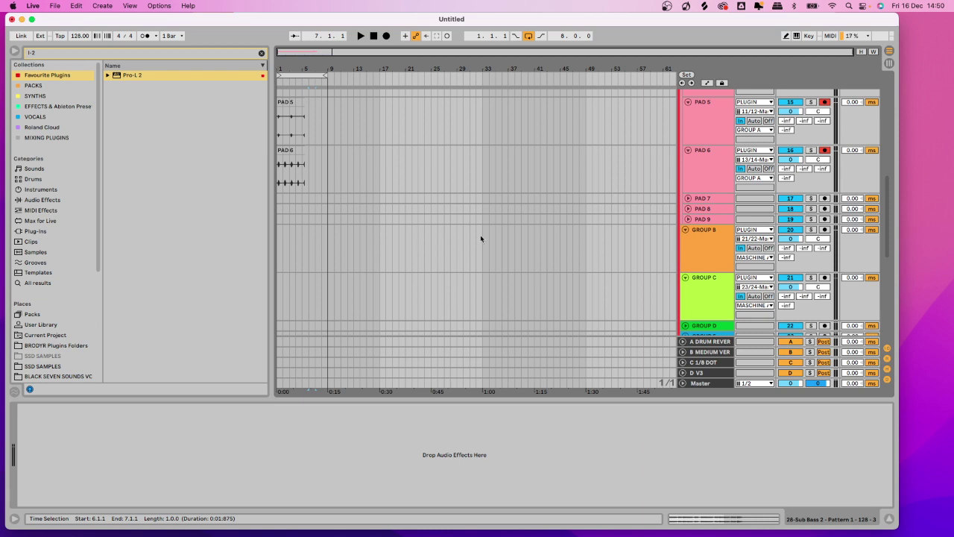
right_click(502, 247)
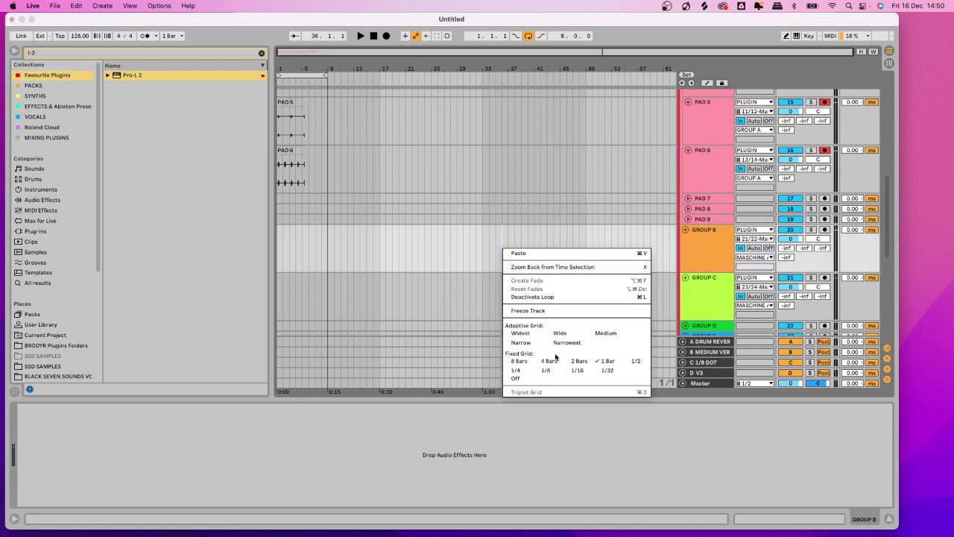
click(489, 256)
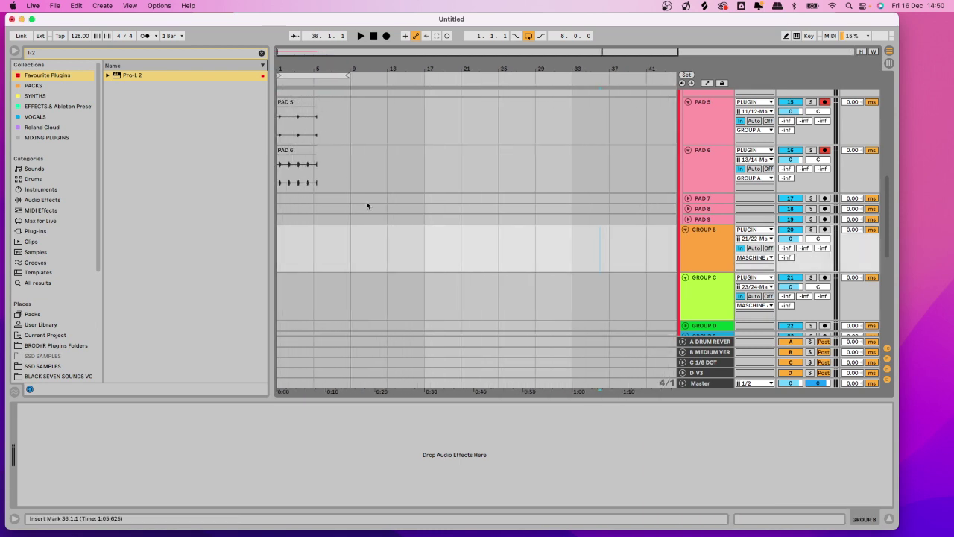
Review the duplicated Sub Bass 2 clips on track 28 and the recorded pad clips in GROUP A.
scroll(363, 211, down, 10)
key(plus)
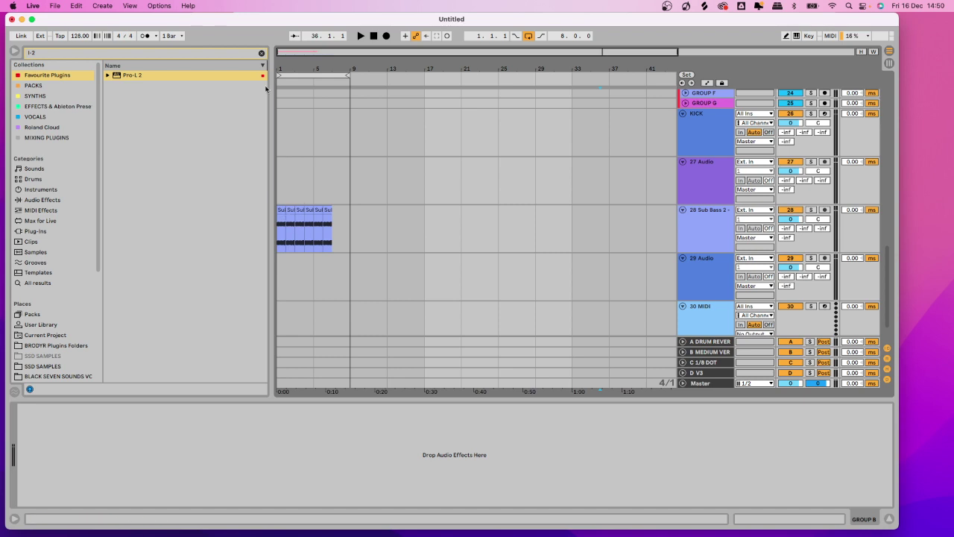
drag(281, 58, 282, 69)
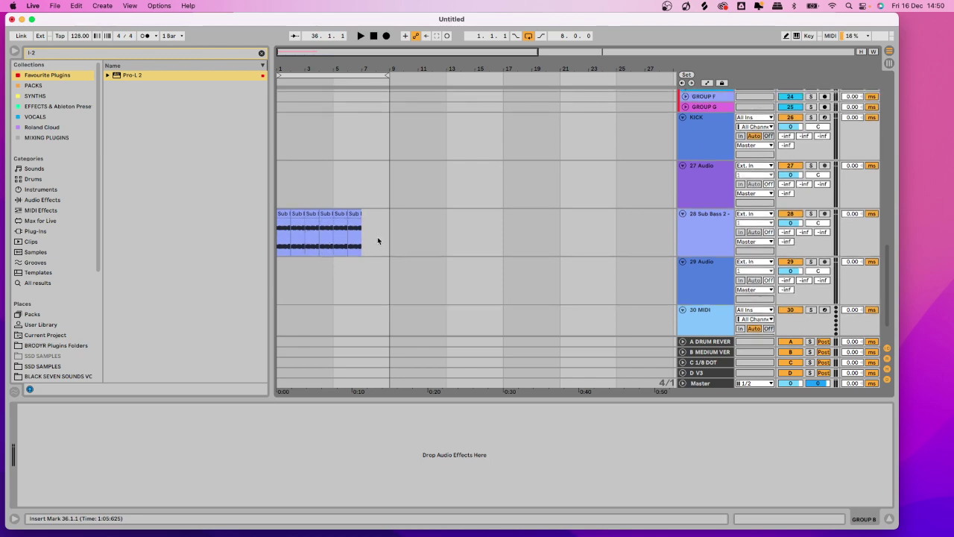
scroll(479, 226, up, 15)
scroll(492, 200, up, 1)
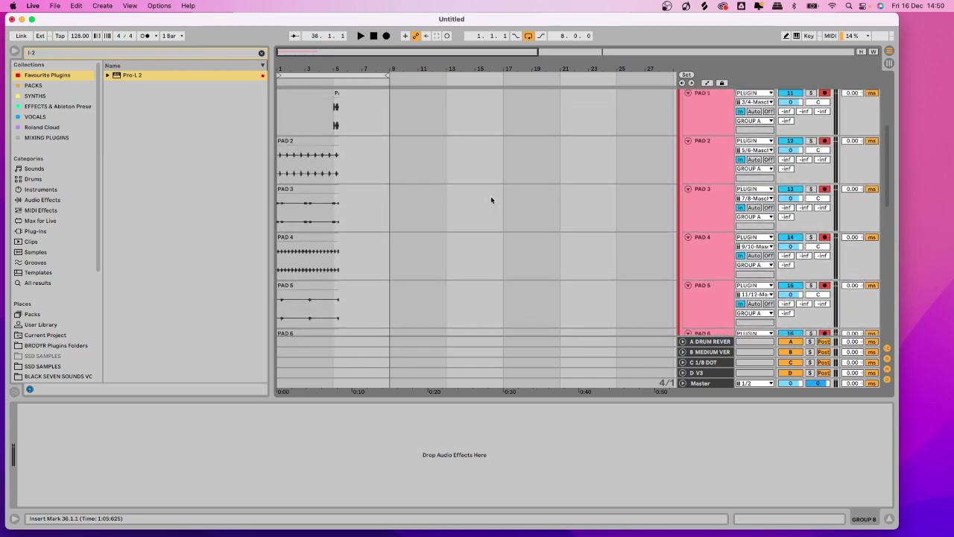
scroll(493, 209, up, 5)
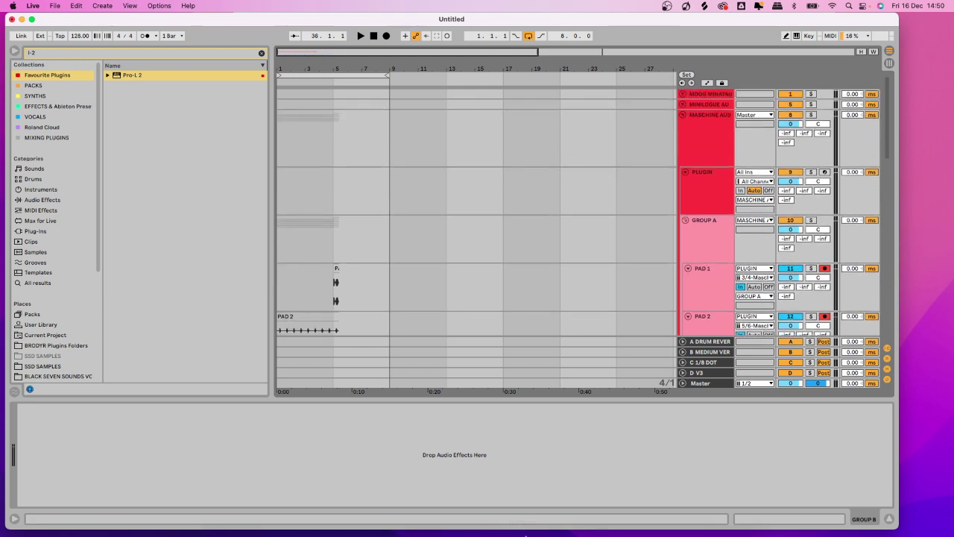
click(537, 522)
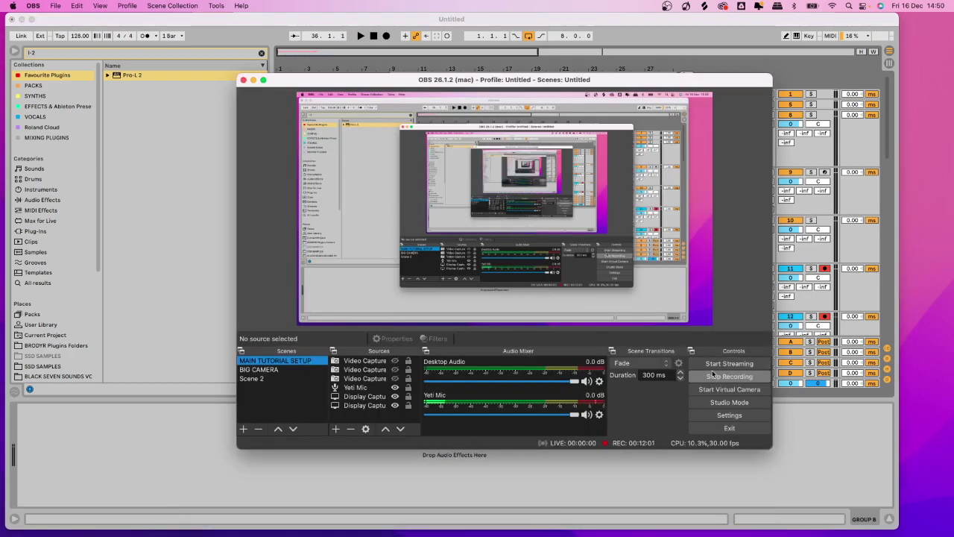